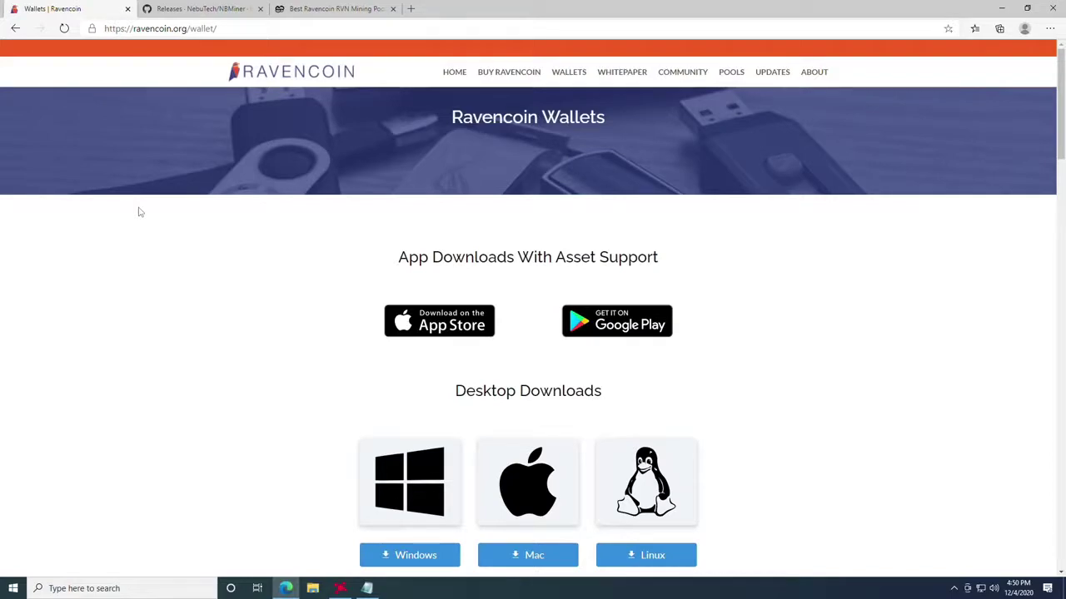
# Step: Browse the third-party wallets, then download the Windows raven-4.3.2.0-win64 desktop wallet
pyautogui.scroll(-7, 281, 258)
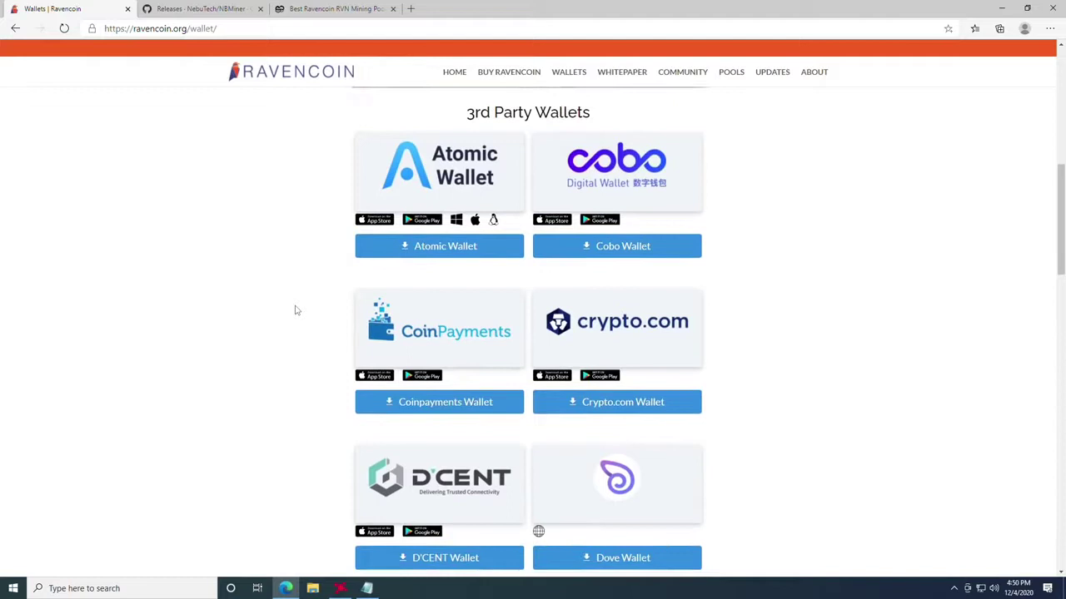
pyautogui.scroll(-3, 295, 310)
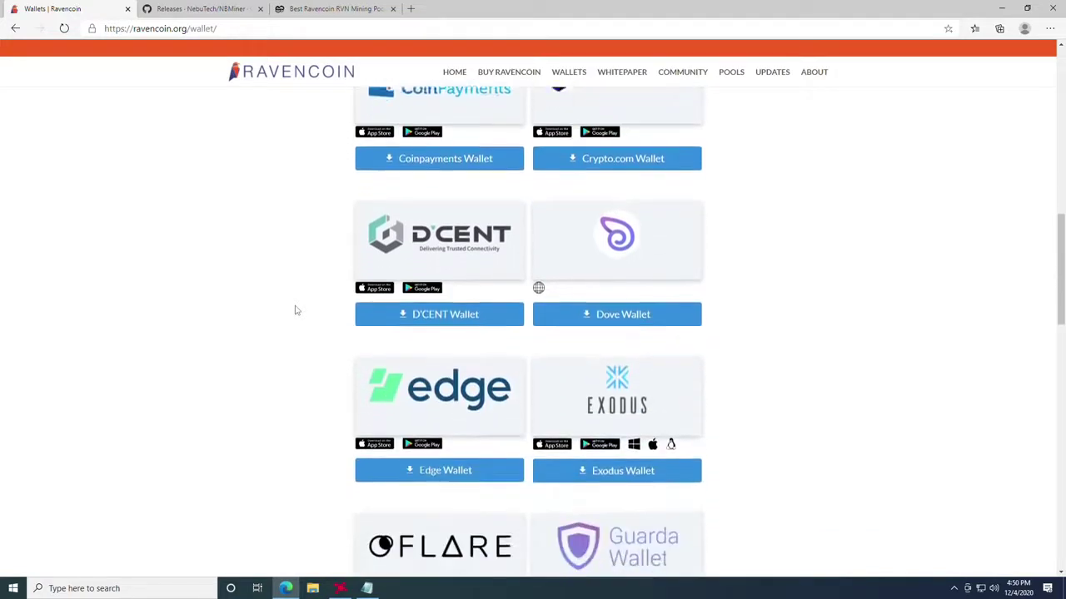
pyautogui.scroll(-10, 486, 324)
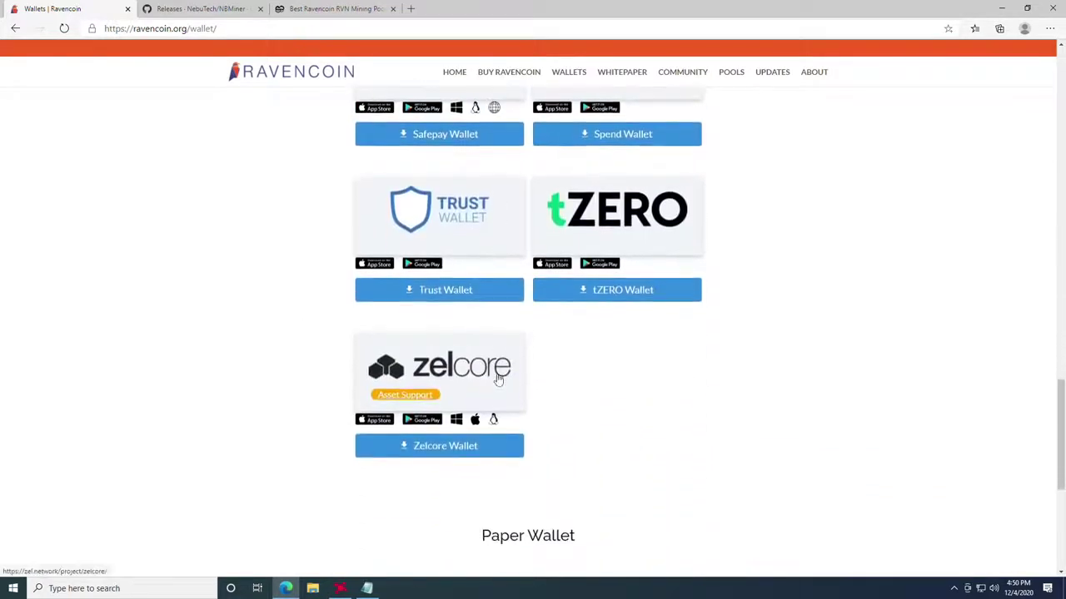
pyautogui.scroll(4, 498, 379)
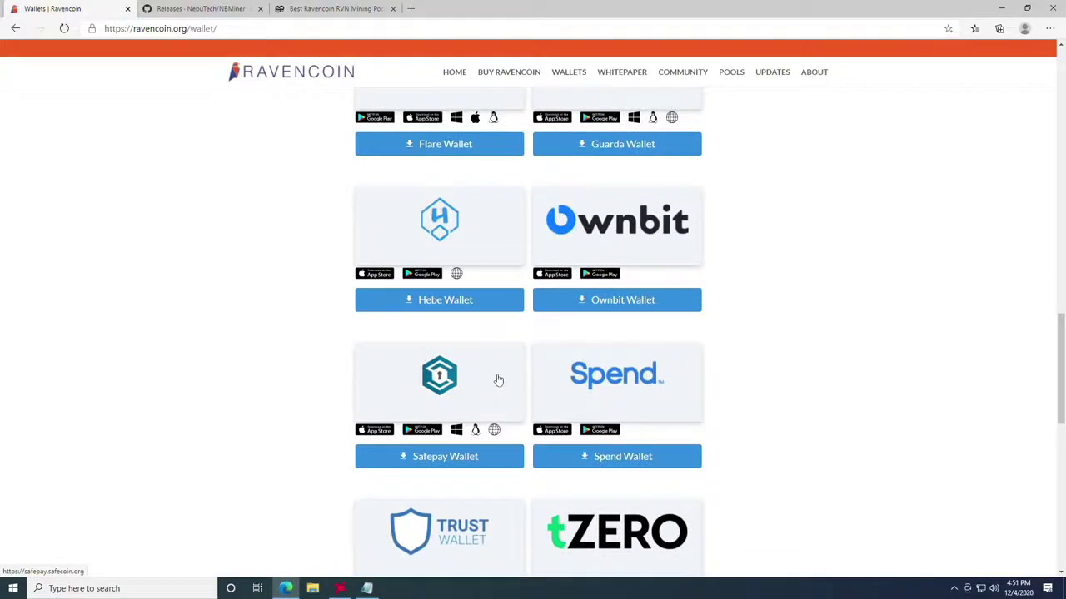
pyautogui.scroll(10, 500, 378)
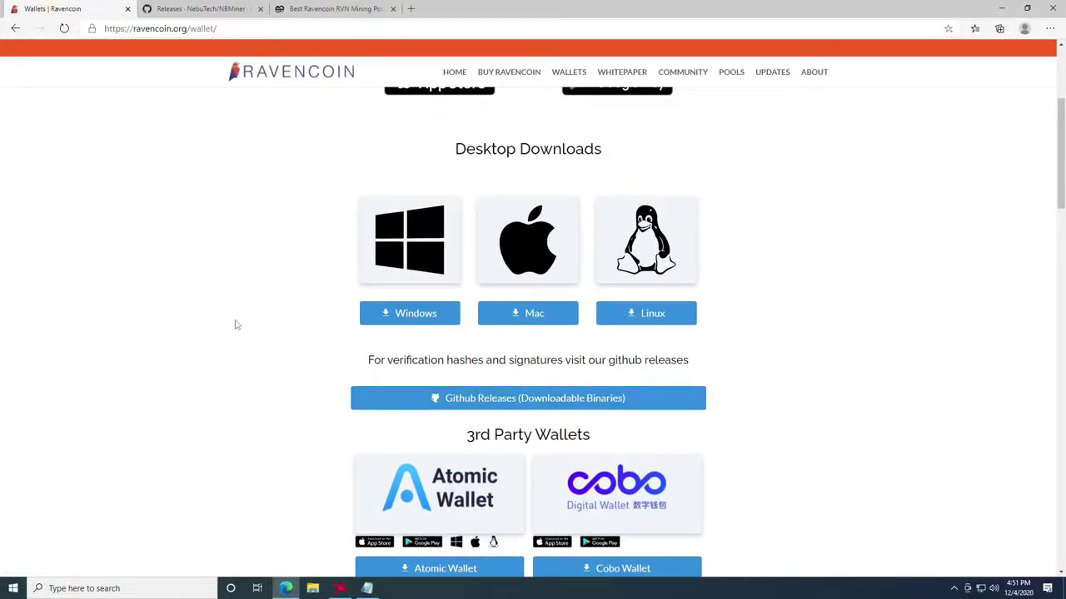
pyautogui.click(405, 325)
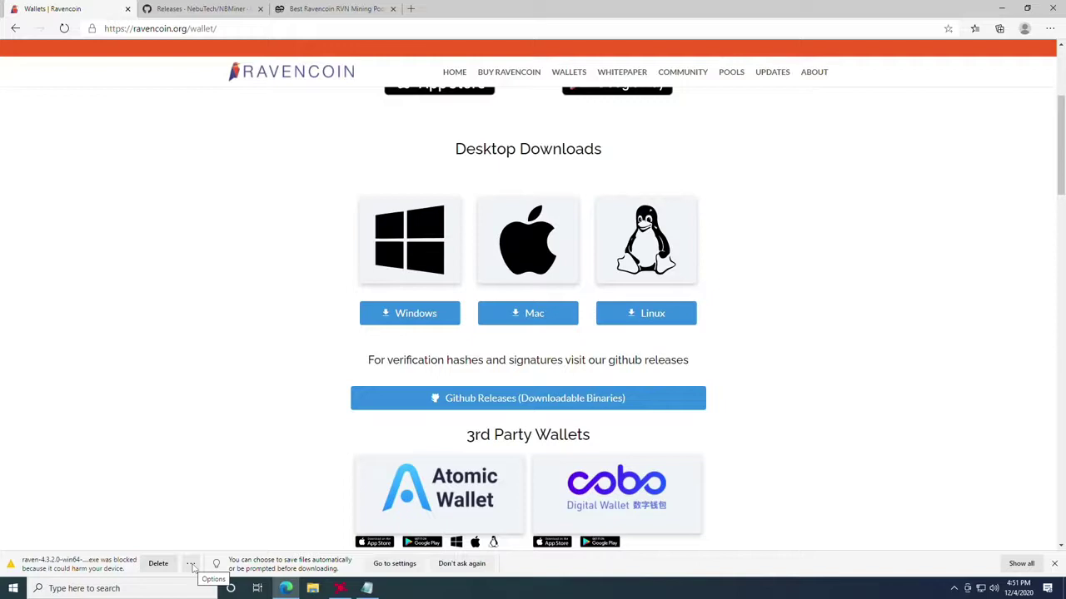
# Step: Keep raven-4.3.2.0-win64-setup-unsigned.exe despite the SmartScreen warning and show it in its folder
pyautogui.click(191, 565)
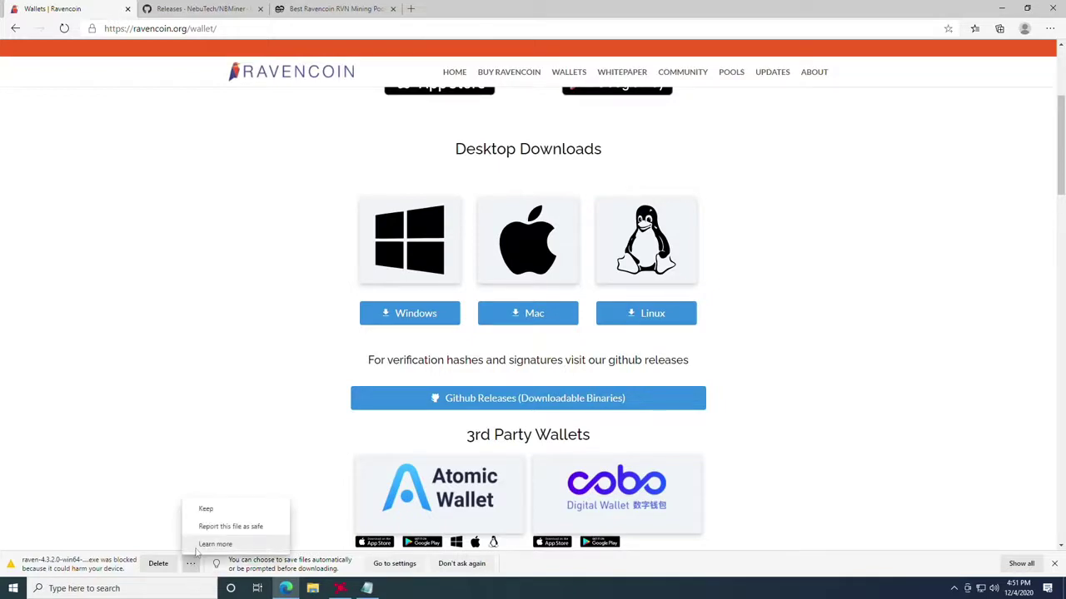
pyautogui.click(224, 513)
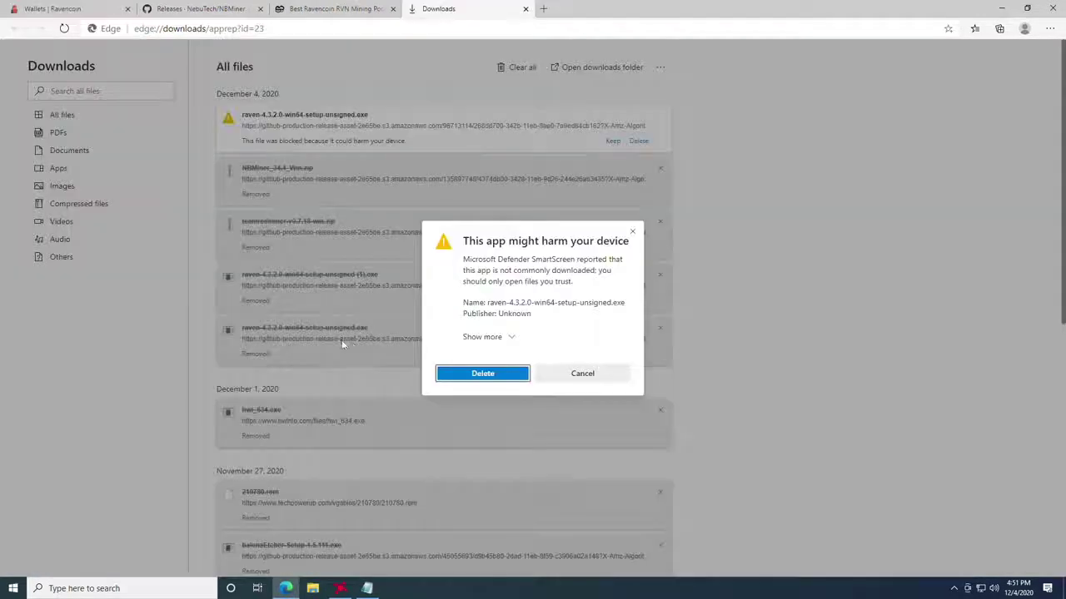
pyautogui.click(509, 338)
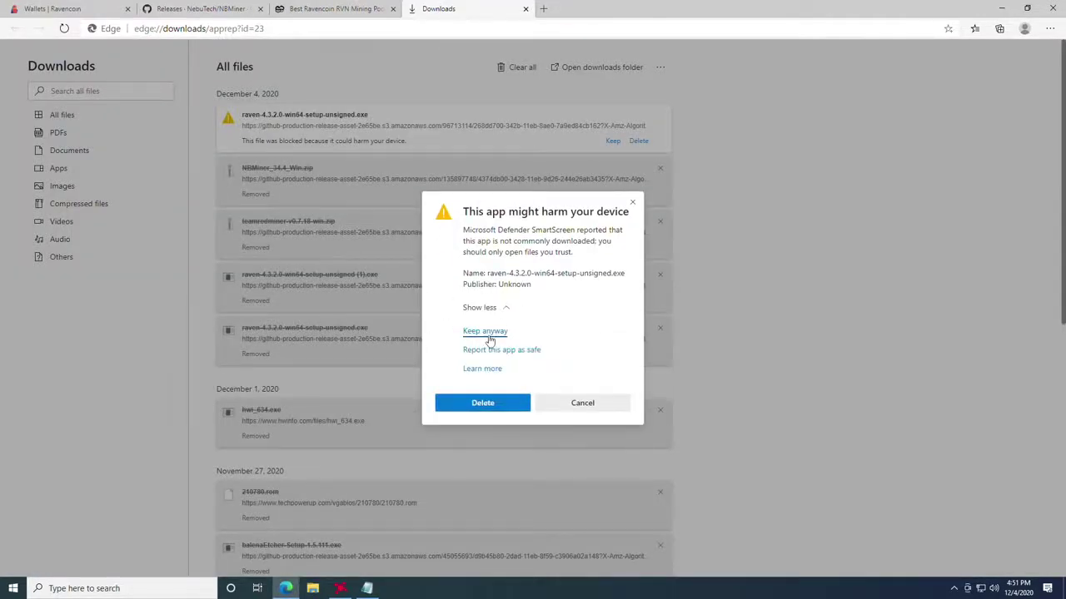
pyautogui.click(487, 333)
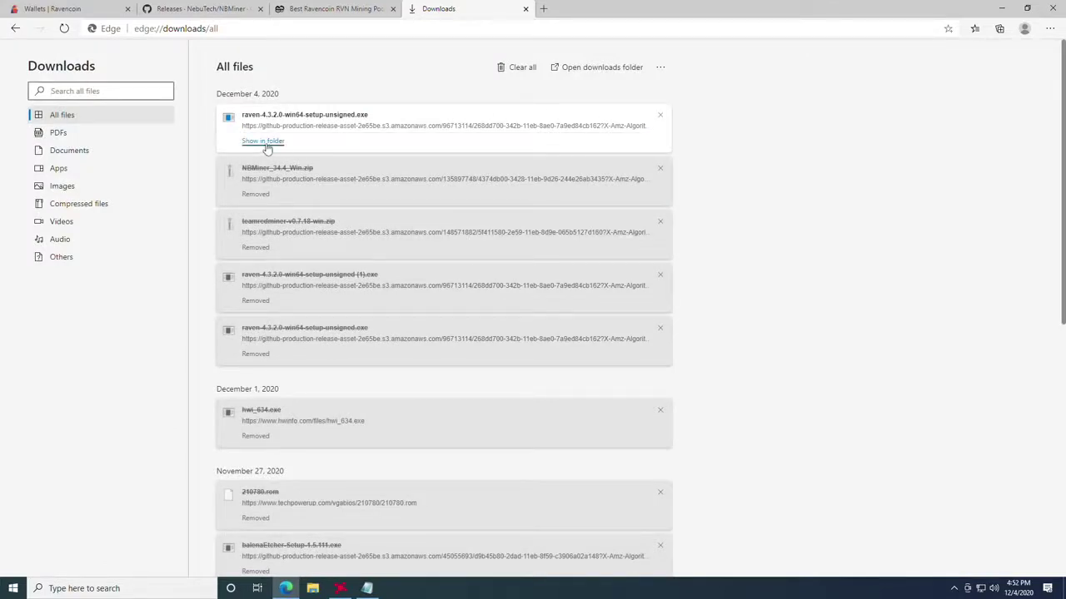
pyautogui.click(267, 148)
# Step: Run the raven setup exe from Downloads anyway, past the SmartScreen warning
pyautogui.moveTo(302, 147); pyautogui.dragTo(472, 147)
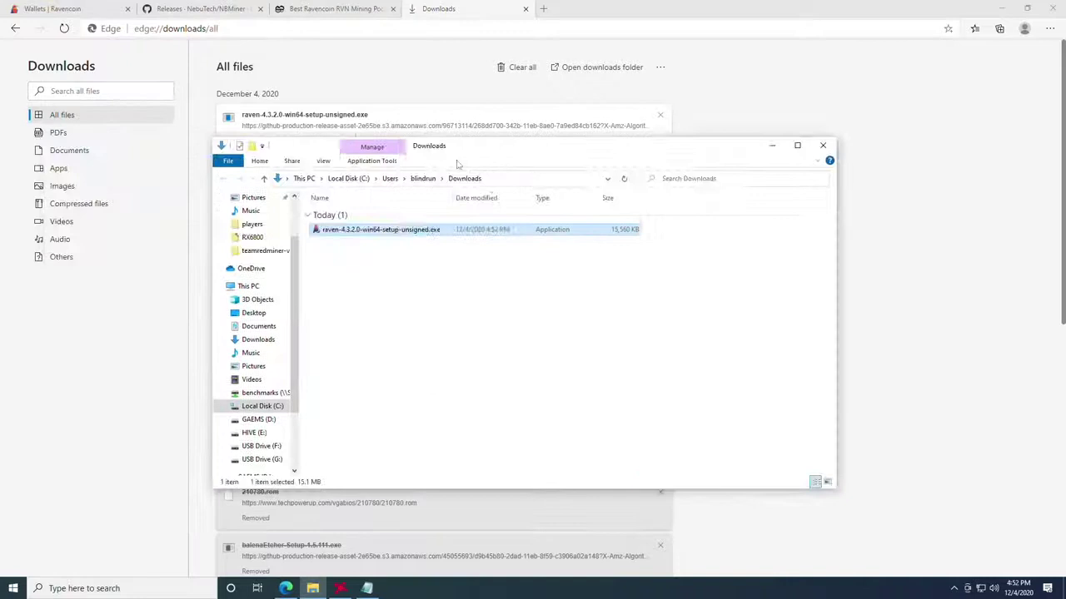
pyautogui.doubleClick(359, 235)
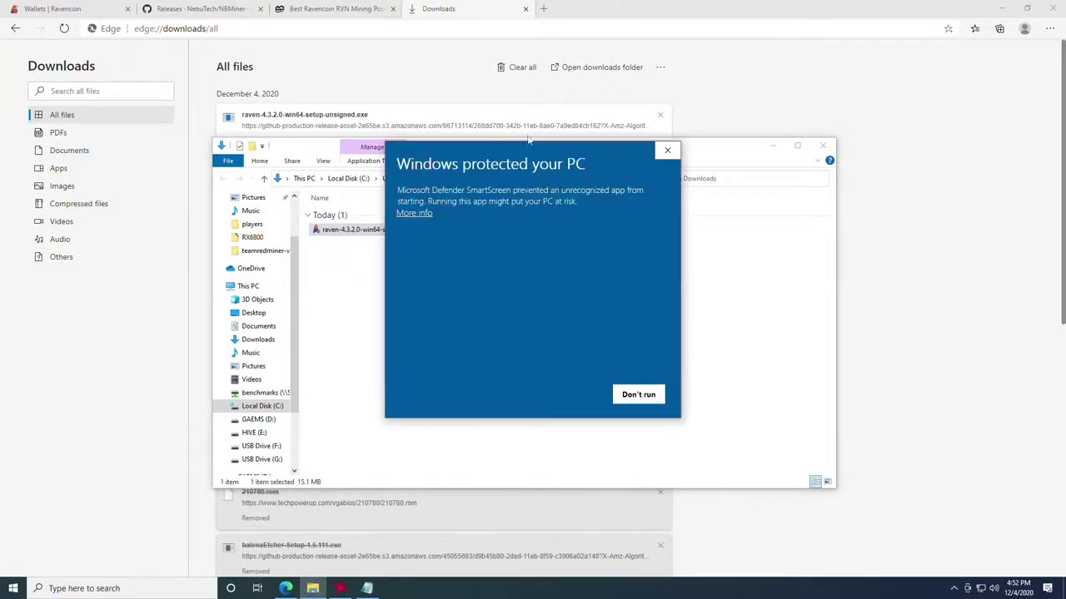
pyautogui.click(415, 215)
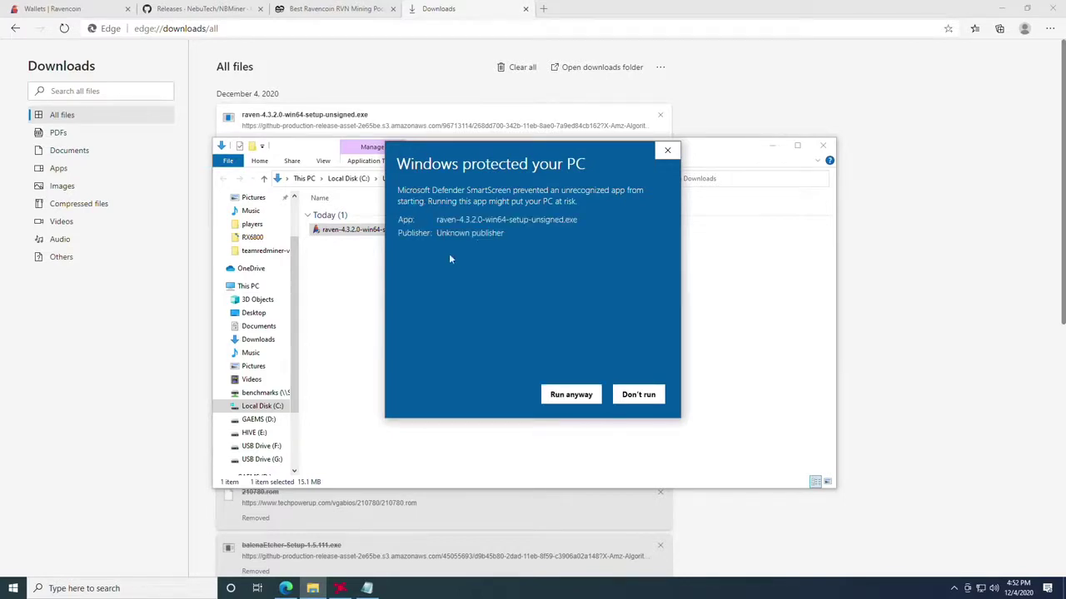
pyautogui.click(568, 395)
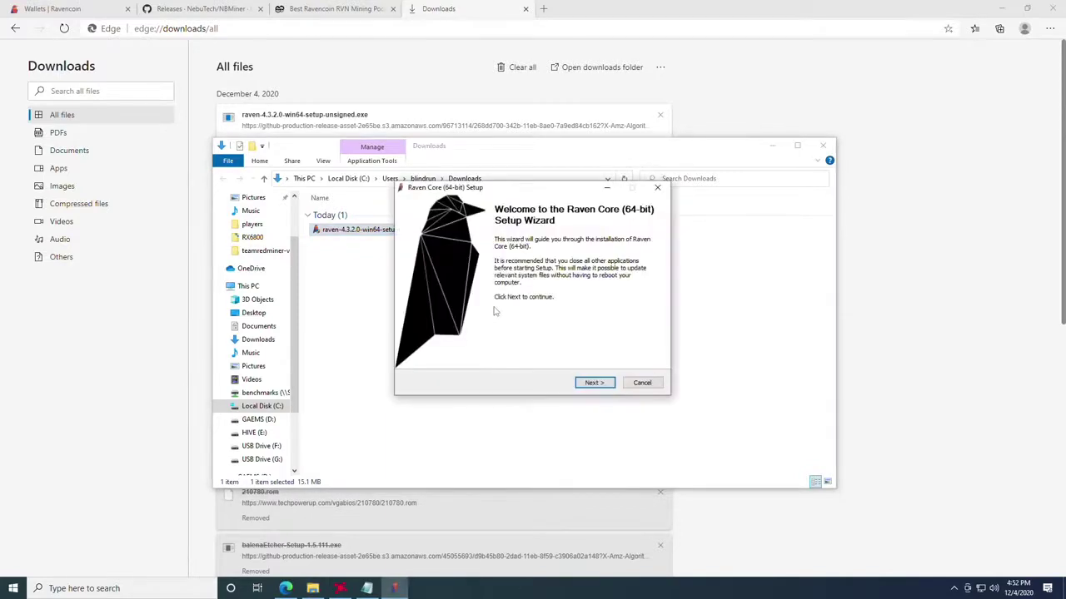
# Step: Install Raven Core (64-bit) to C:\Program Files\Raven with defaults and launch the wallet
pyautogui.moveTo(485, 190); pyautogui.dragTo(469, 191)
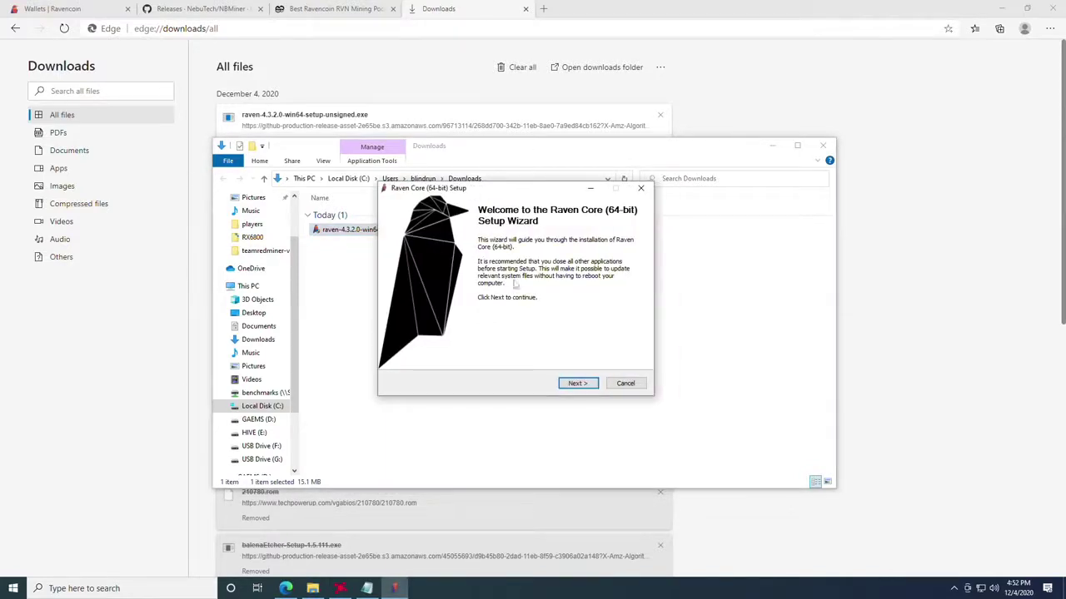
pyautogui.click(579, 390)
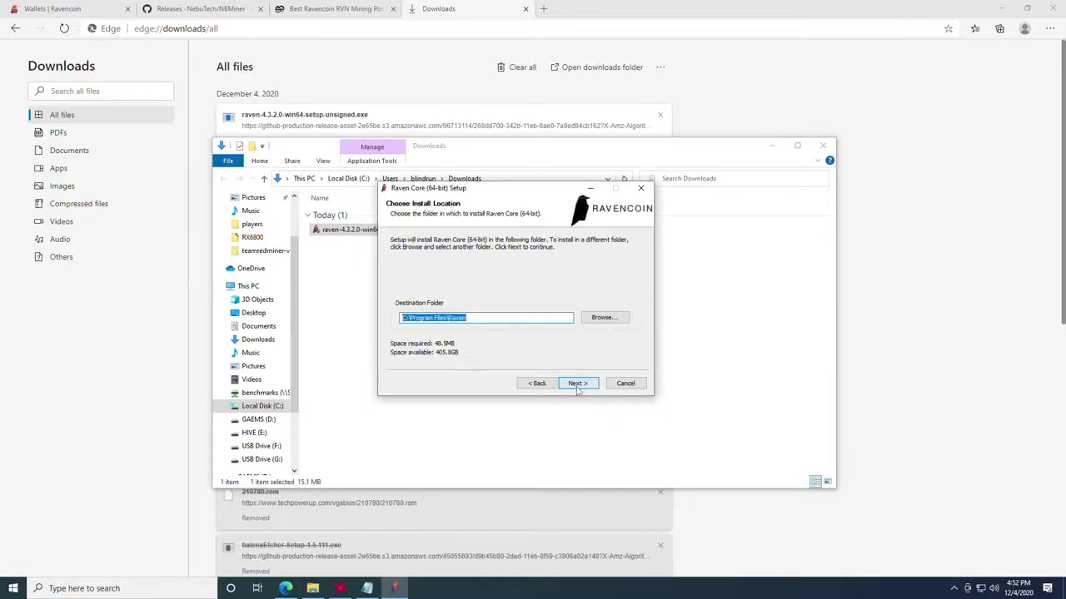
pyautogui.click(581, 394)
pyautogui.click(580, 387)
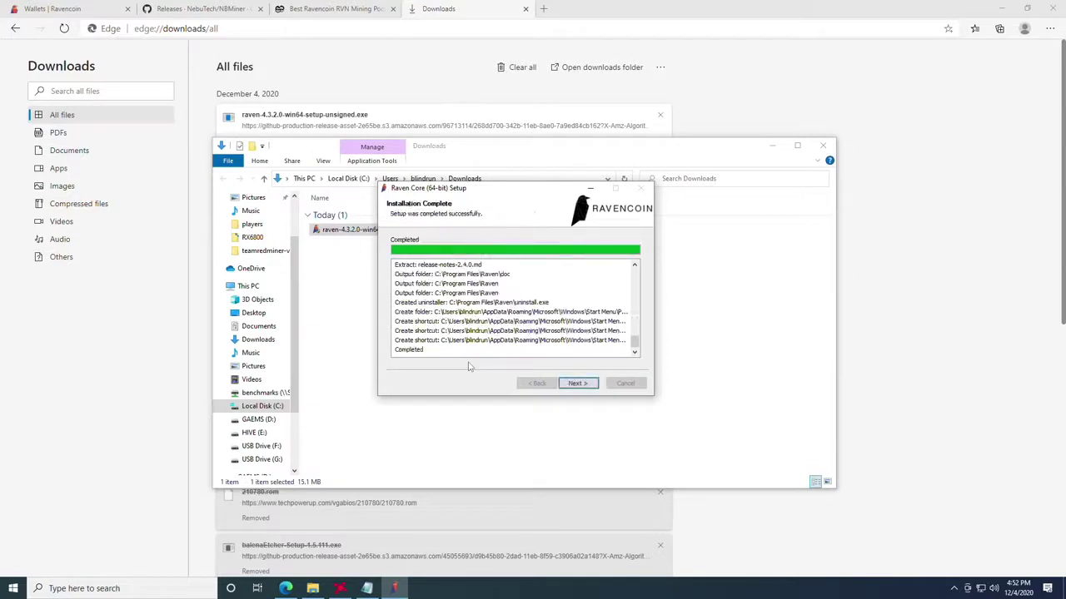
pyautogui.click(578, 383)
pyautogui.click(576, 384)
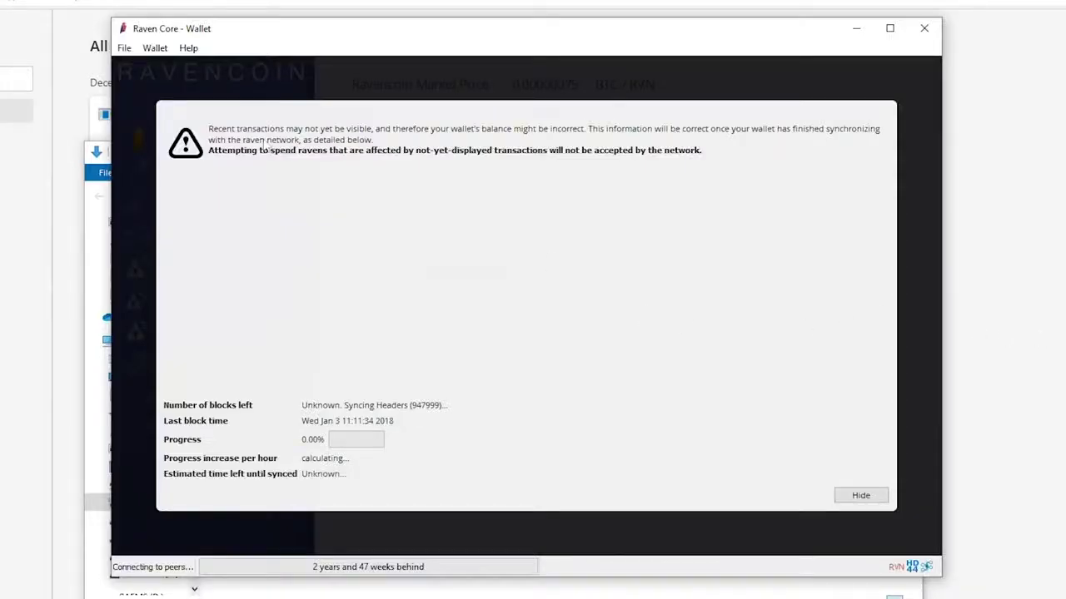
# Step: Hide the sync warning overlay to reveal the 0.00000000 RVN balances
pyautogui.click(860, 496)
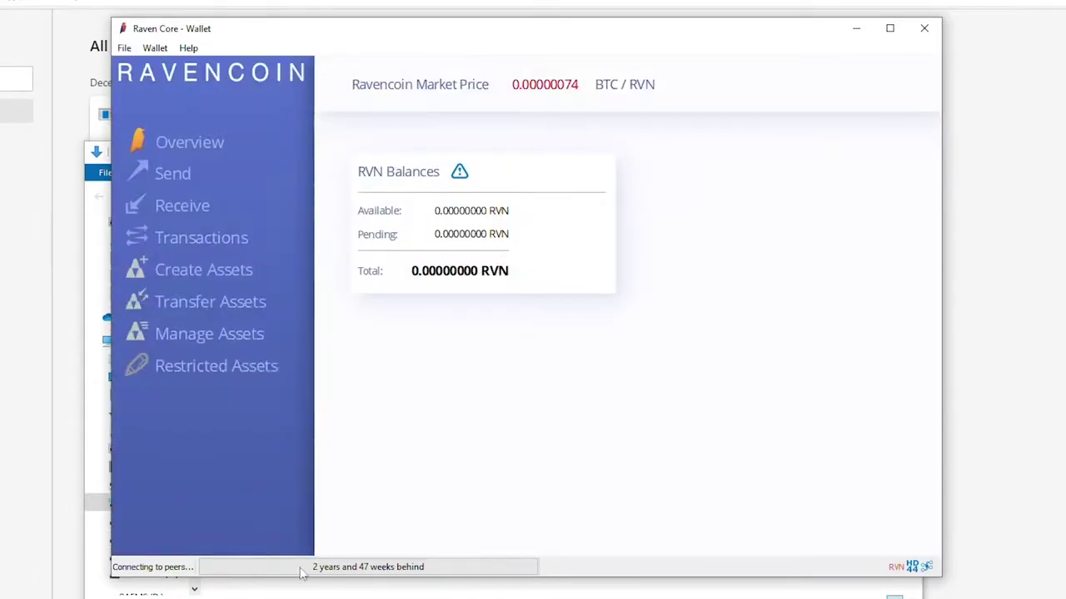
pyautogui.moveTo(317, 572)
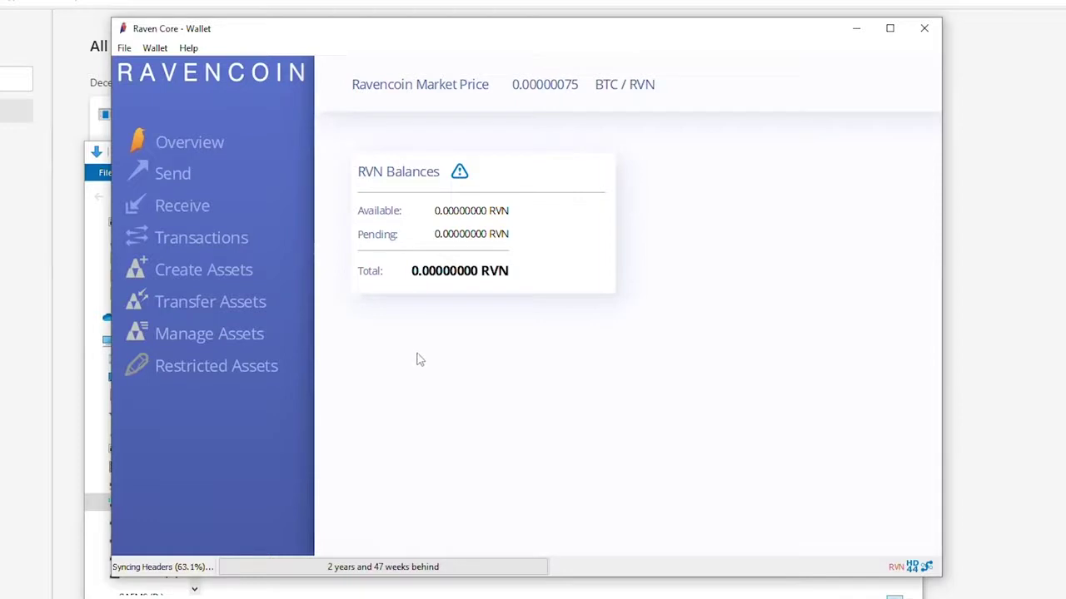
# Step: Create a payment request labelled 'mining' on the Receive page and copy its URI
pyautogui.click(177, 205)
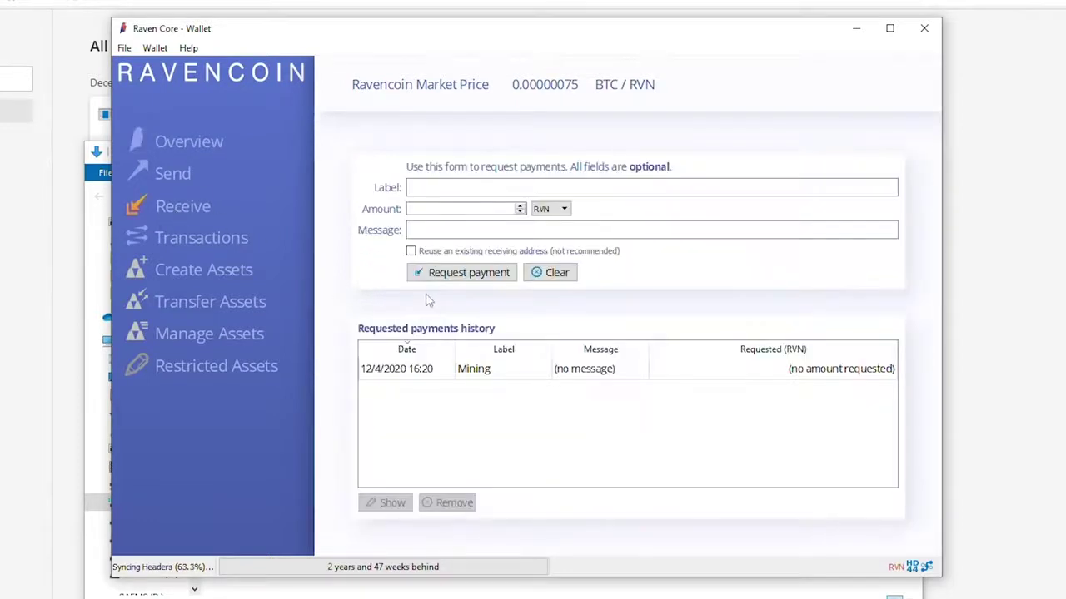
pyautogui.click(431, 188)
pyautogui.write('mining')
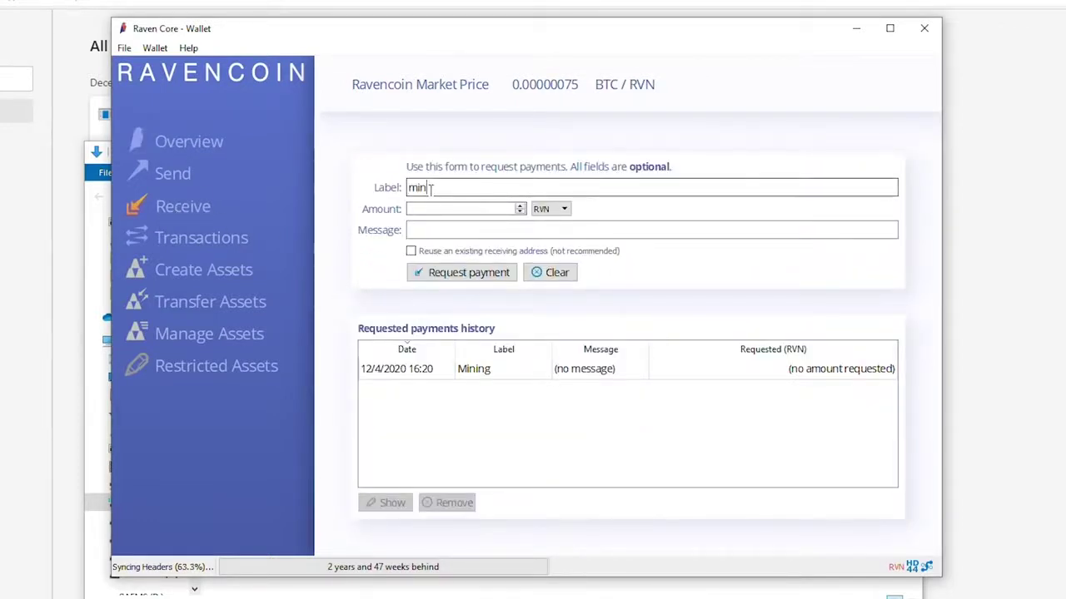
pyautogui.click(451, 278)
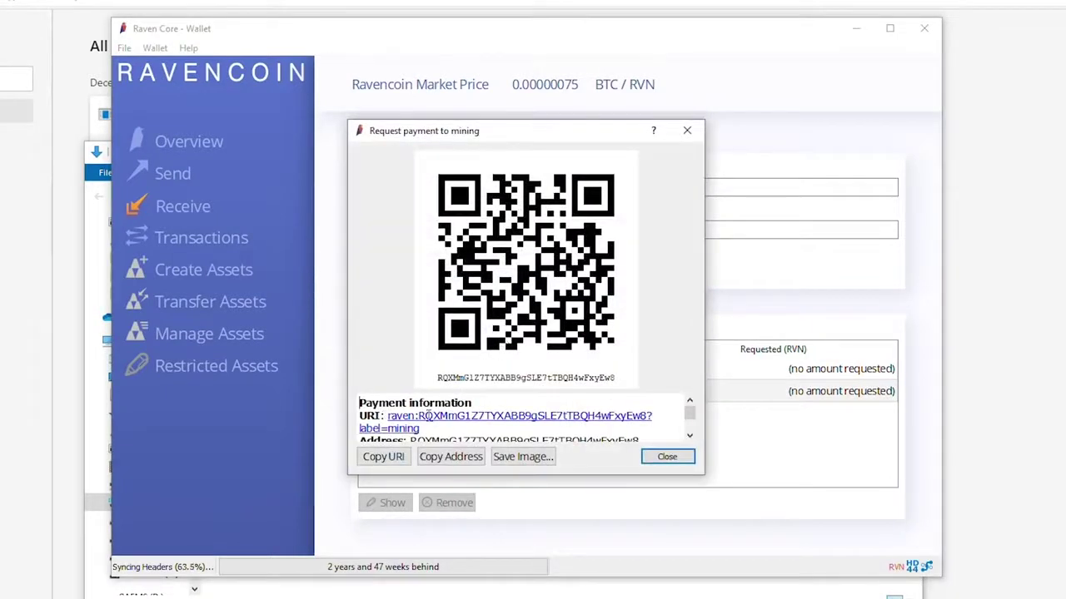
pyautogui.click(384, 464)
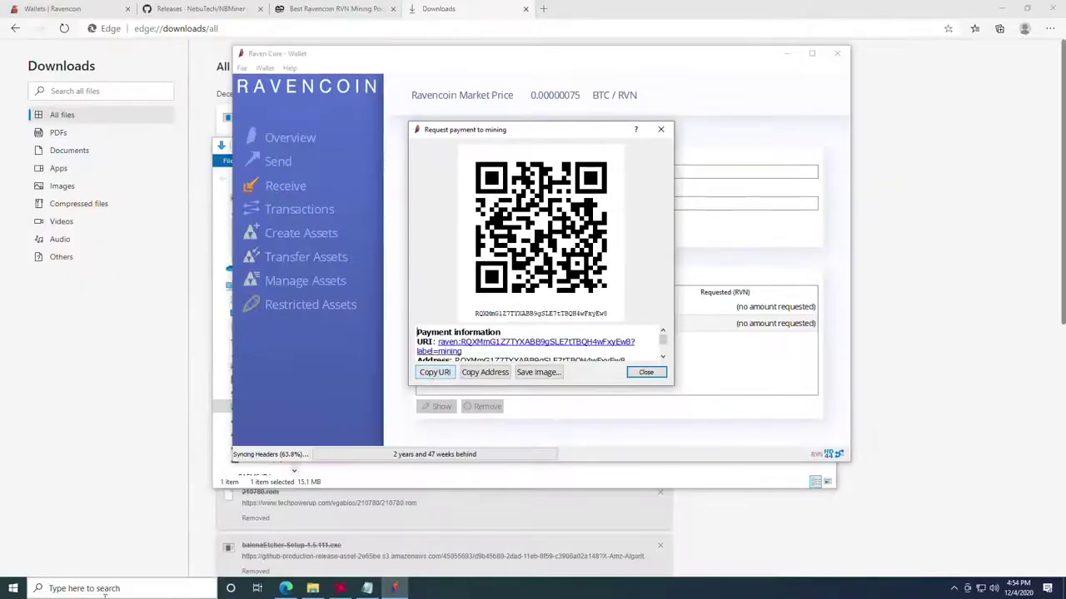
pyautogui.click(105, 591)
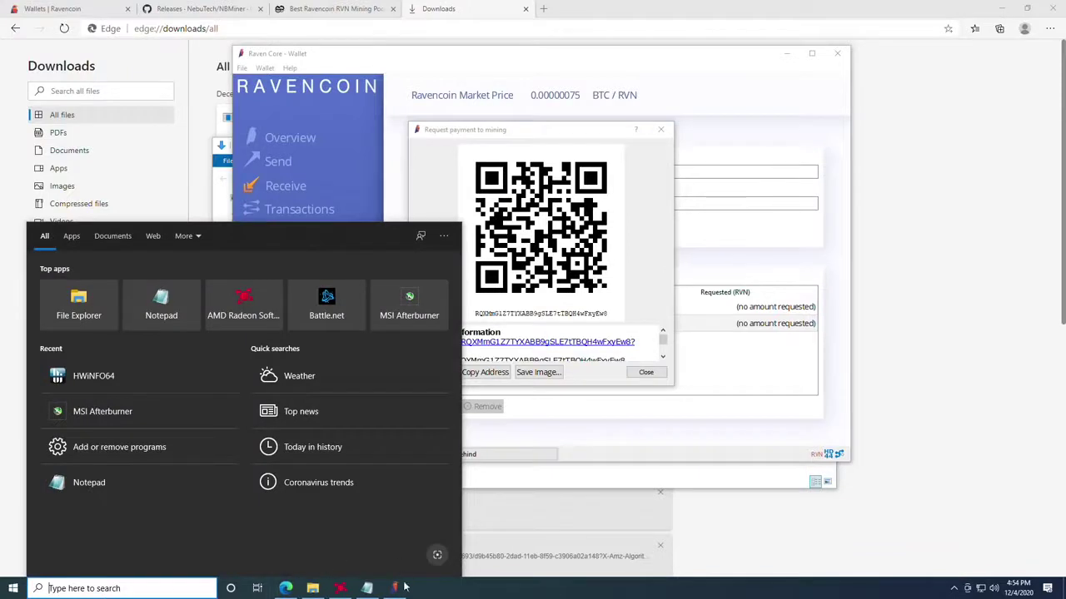
# Step: Paste the copied payment URI into a new Notepad note
pyautogui.click(161, 301)
pyautogui.write('RA2FuMram46qfhbMDykFh4J4zZicrW33Aj')
pyautogui.moveTo(365, 120); pyautogui.dragTo(167, 118)
pyautogui.write('raven:RQXMmG1Z7TYXABB9gSLE7tTBQH4wFxyEw8?label=mining')
# Step: Strip the raven: prefix and ?label=mining, leaving the bare address, then minimize Notepad
pyautogui.press('BackSpace')
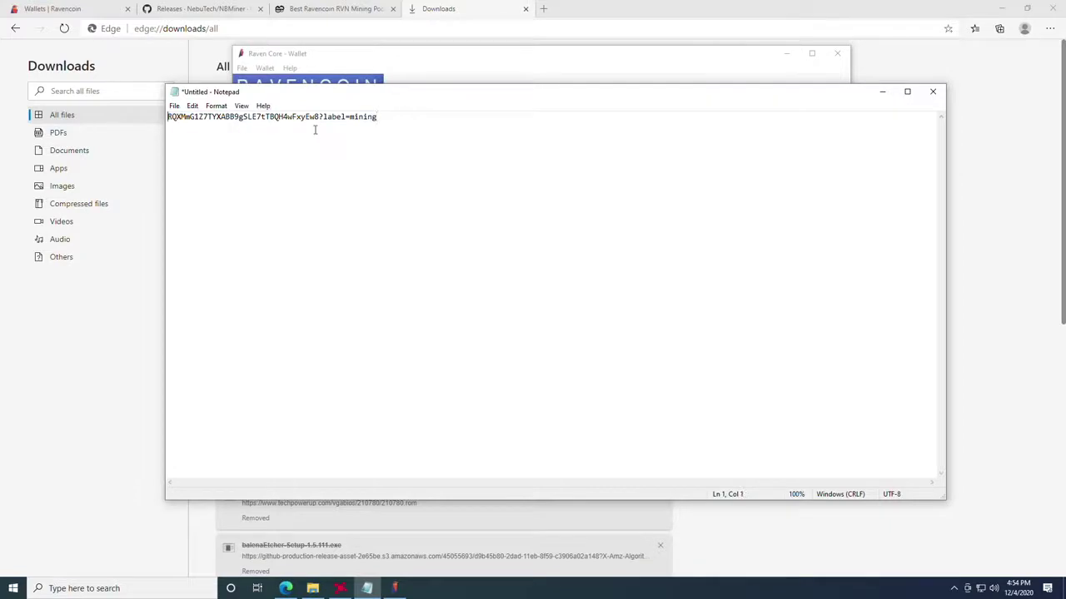
pyautogui.moveTo(402, 121); pyautogui.dragTo(318, 122)
pyautogui.press('BackSpace')
pyautogui.moveTo(330, 122); pyautogui.dragTo(98, 114)
pyautogui.click(438, 159)
pyautogui.click(881, 91)
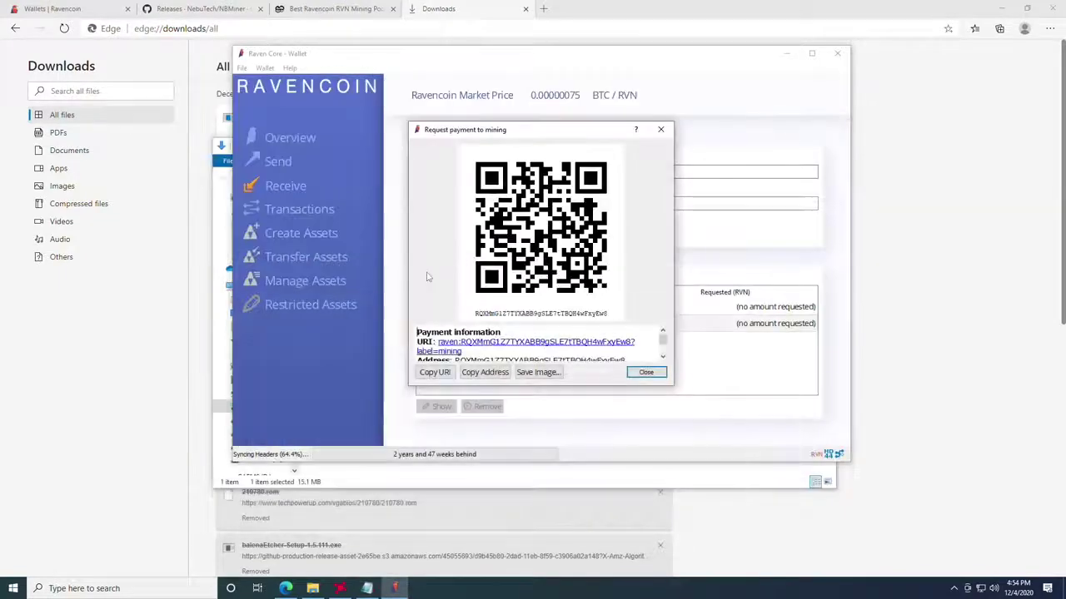
# Step: Close the QR code dialog, minimize the Raven wallet, and close the Downloads window
pyautogui.click(660, 129)
pyautogui.click(786, 53)
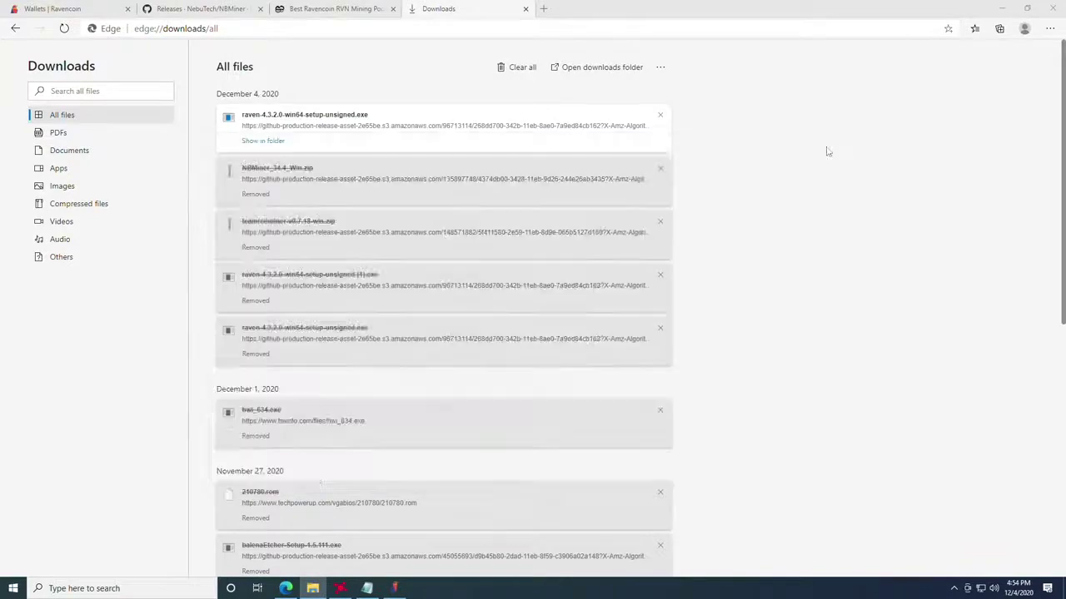
pyautogui.click(822, 146)
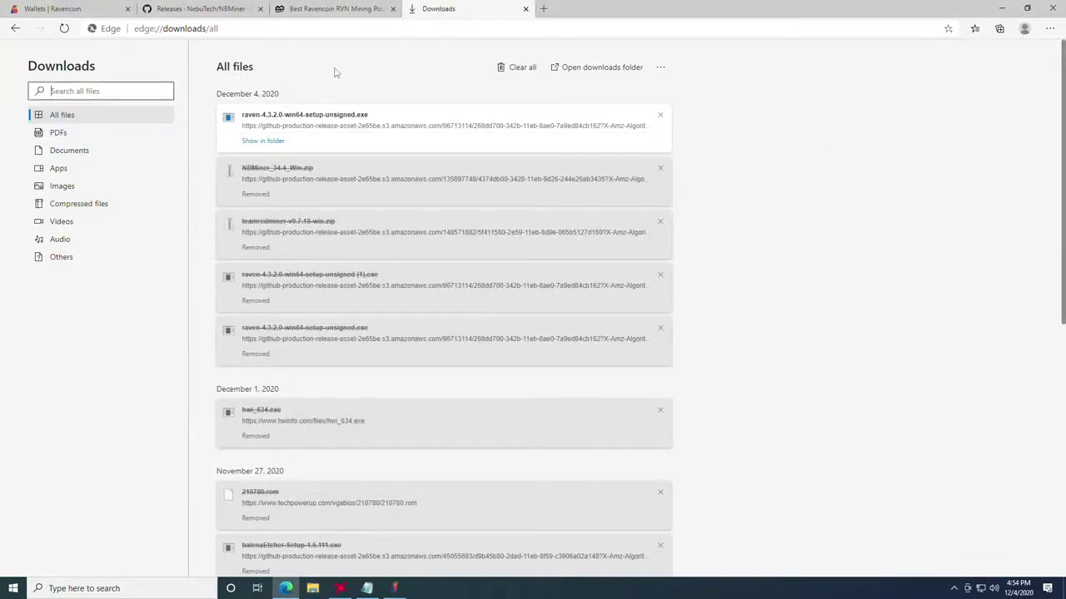
# Step: Download NBMiner_34.4_Win.zip from the NBMiner v34.4 GitHub release
pyautogui.click(170, 8)
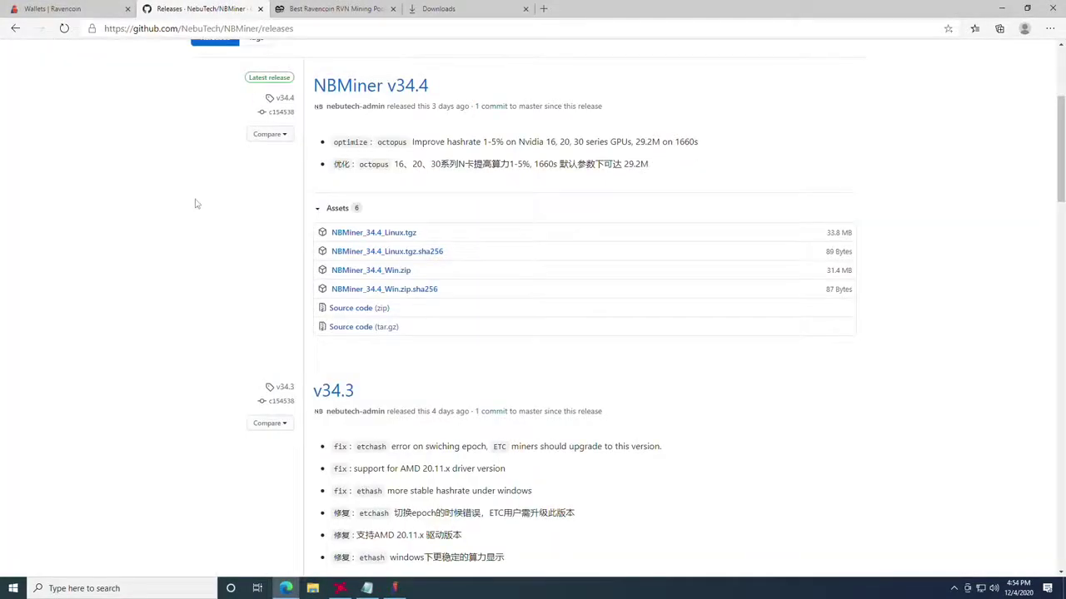
pyautogui.scroll(1, 197, 203)
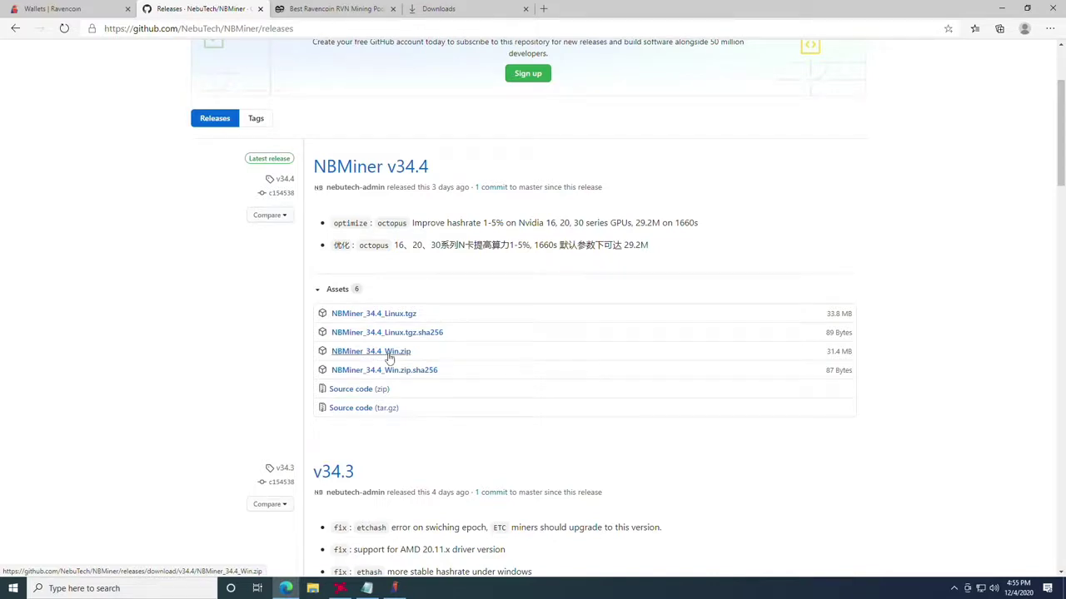
pyautogui.click(389, 356)
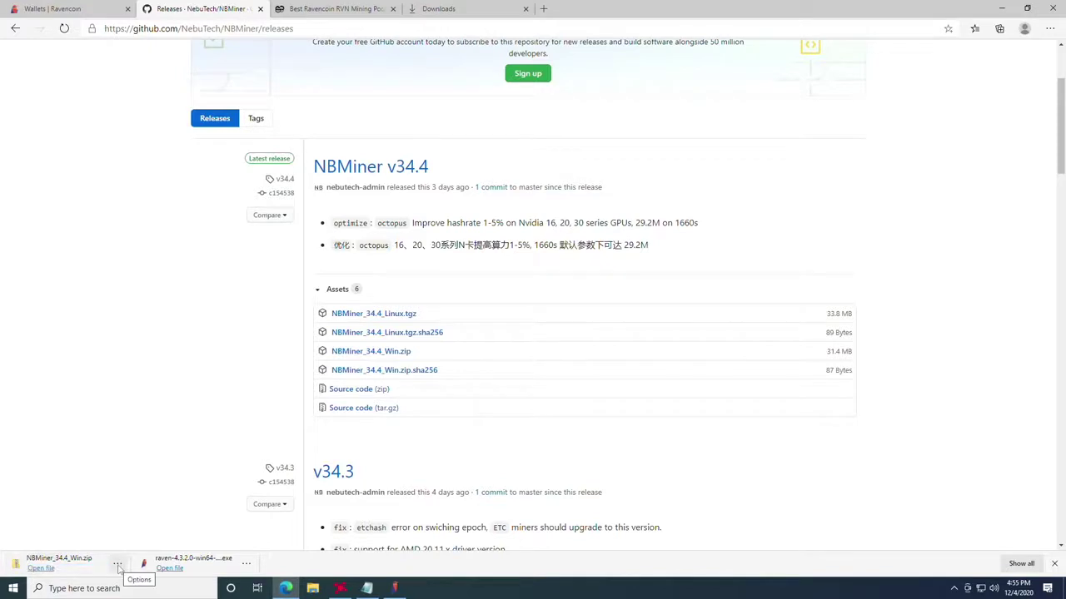
pyautogui.click(118, 564)
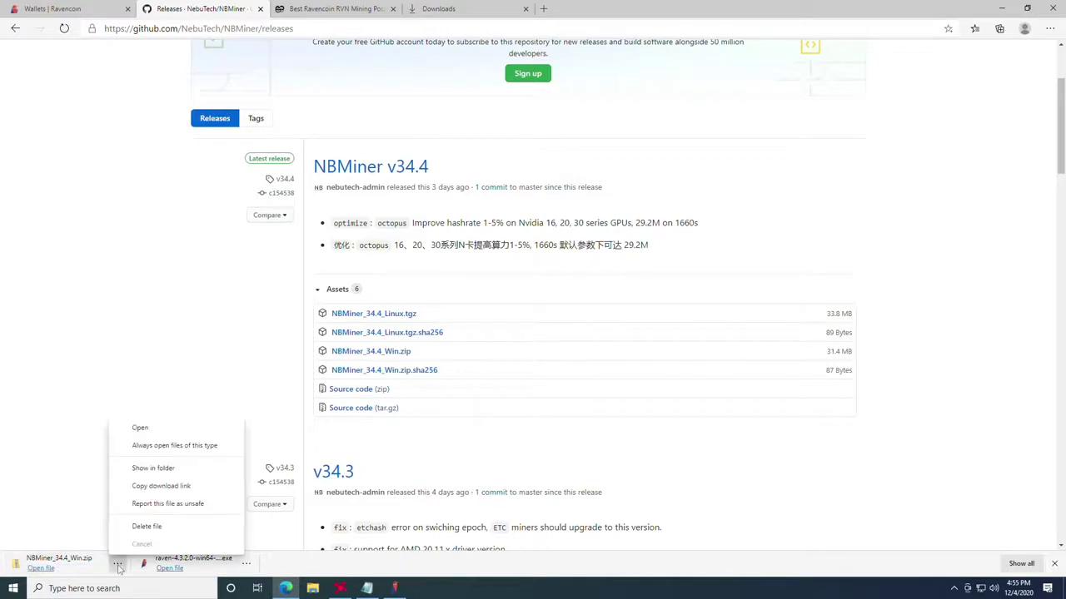
# Step: Extract NBMiner_34.4_Win.zip from Downloads into the suggested NBMiner_34.4_Win folder
pyautogui.click(166, 469)
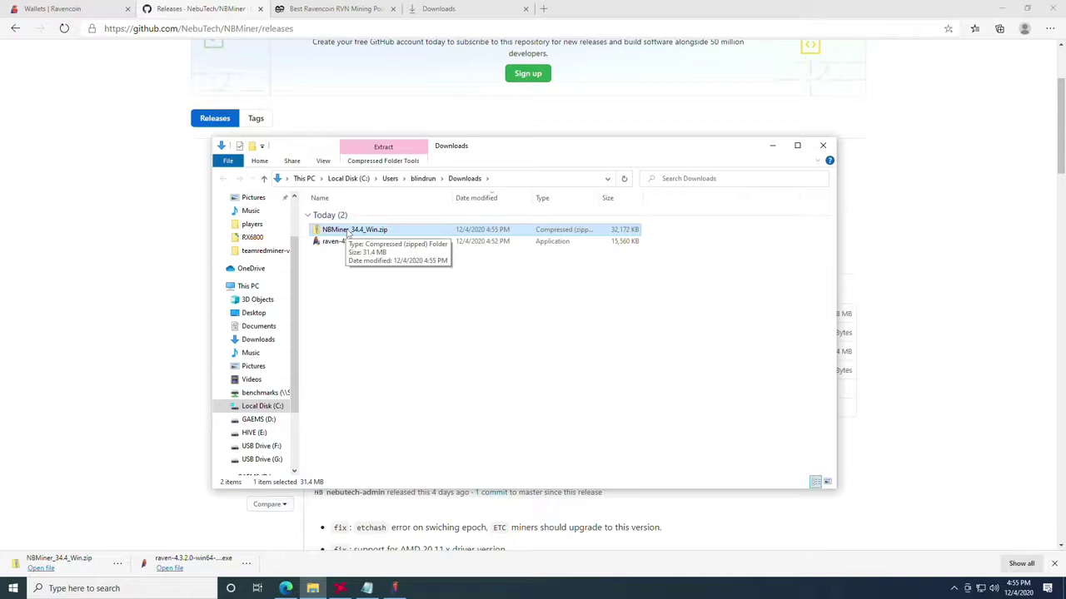
pyautogui.rightClick(349, 235)
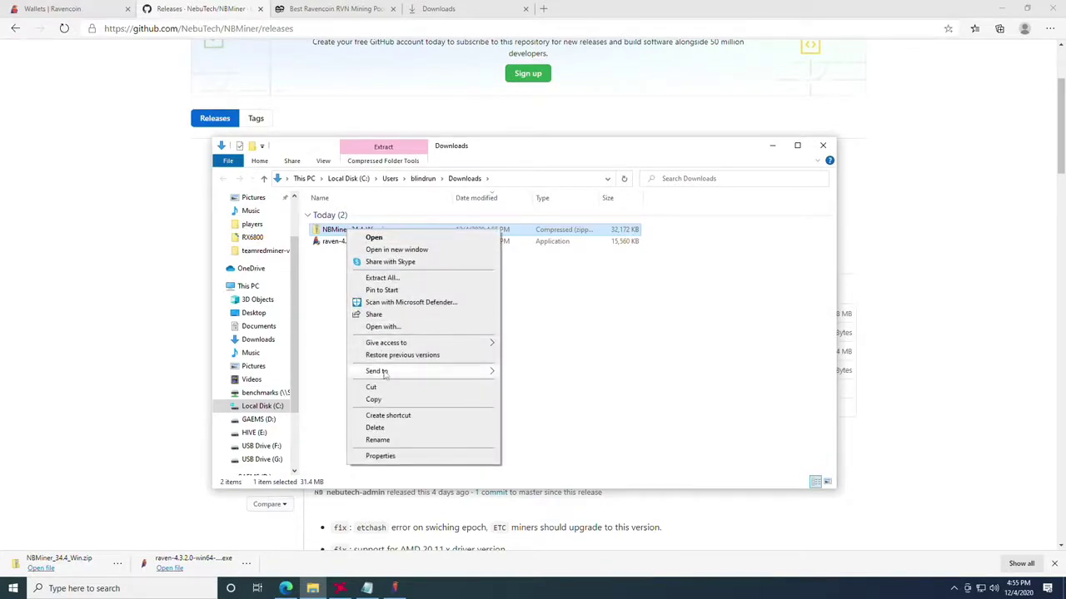
pyautogui.click(383, 278)
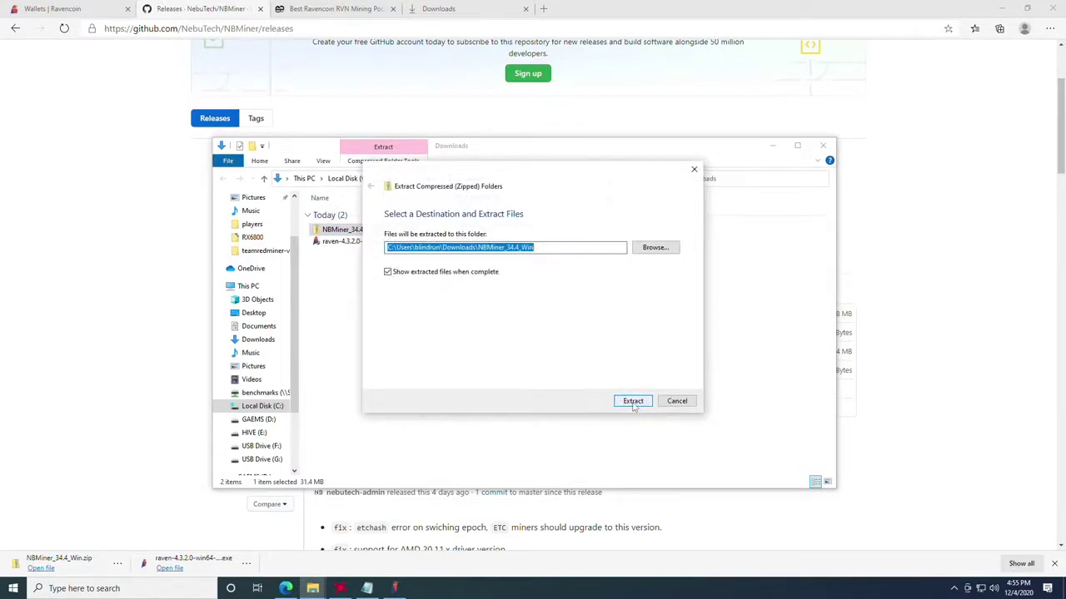
pyautogui.click(633, 403)
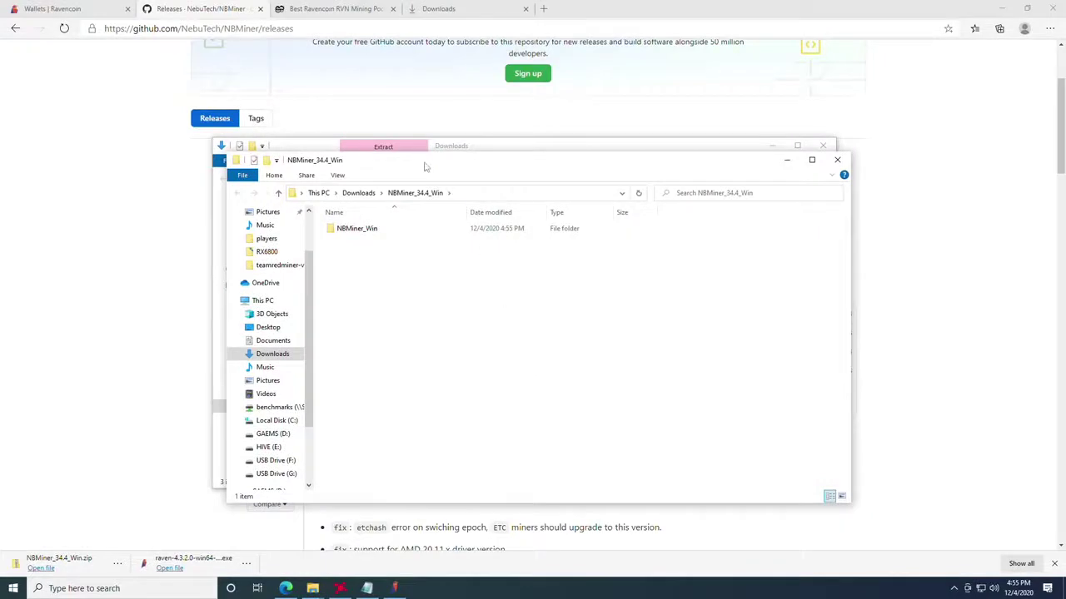
# Step: Open NBMiner_Win and select start_rvn.bat, leaving its name unchanged
pyautogui.moveTo(419, 163); pyautogui.dragTo(426, 161)
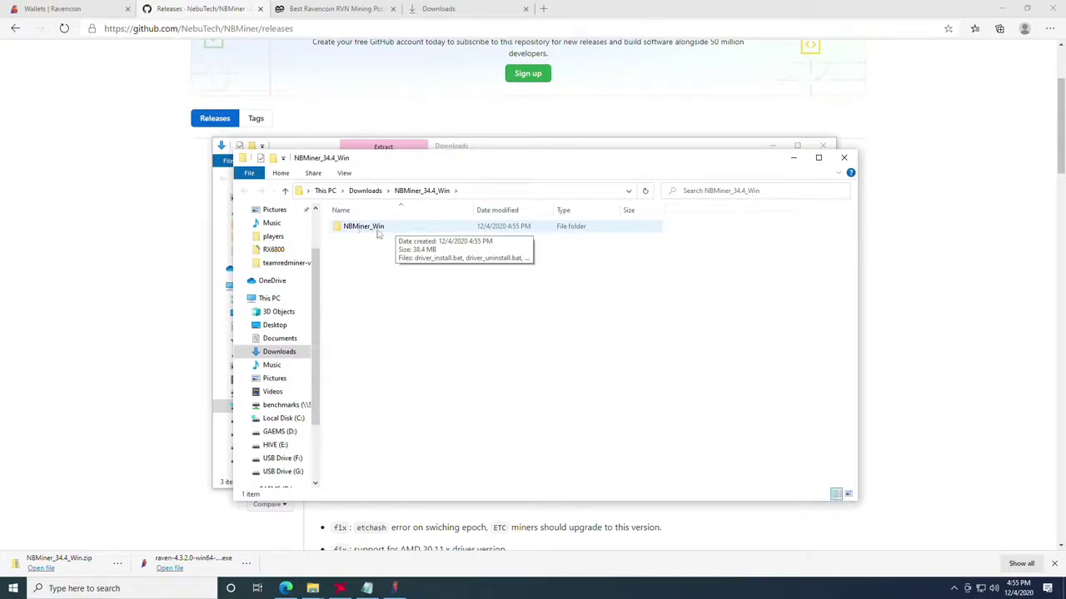
pyautogui.doubleClick(378, 233)
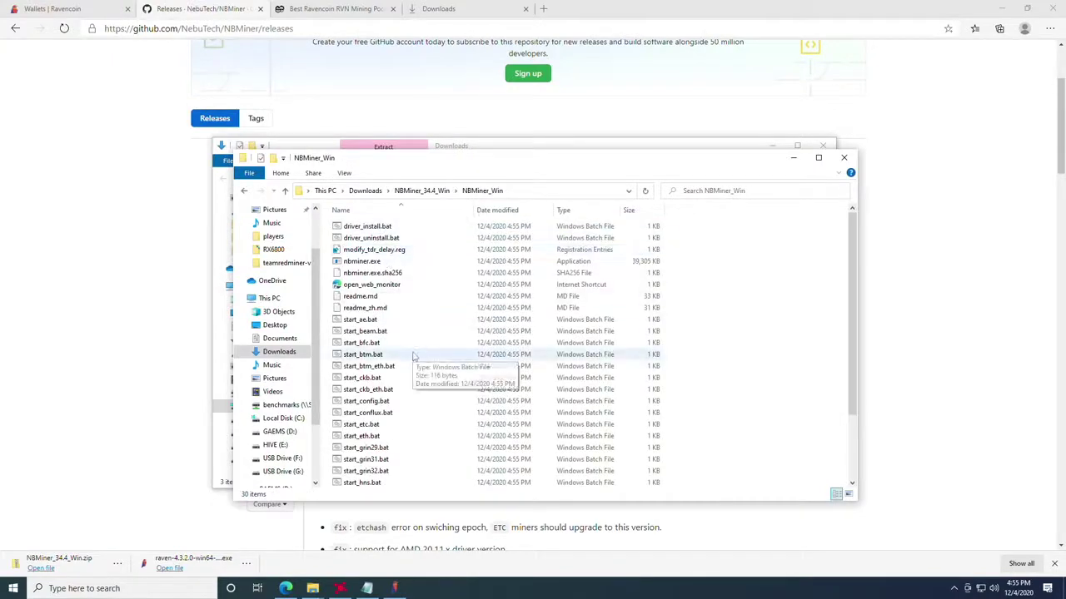
pyautogui.scroll(-3, 413, 356)
pyautogui.click(379, 425)
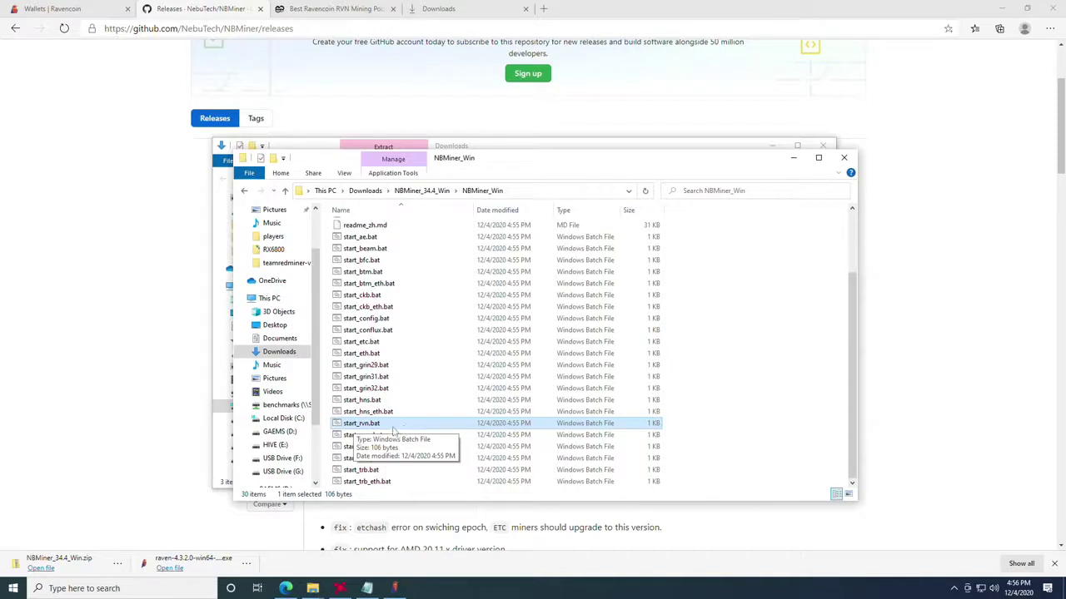
pyautogui.press('F2')
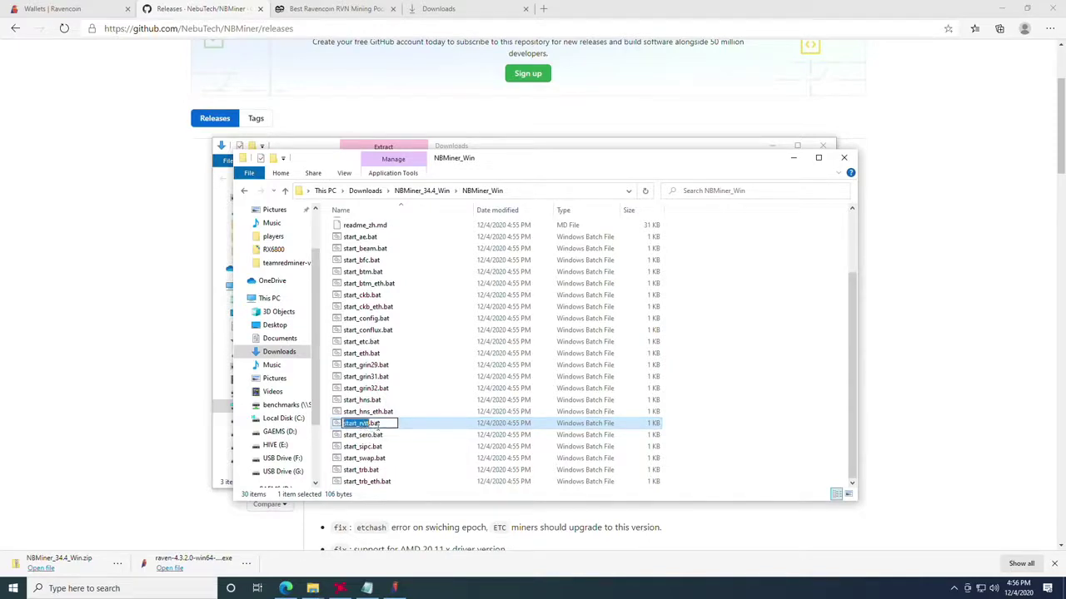
pyautogui.click(382, 424)
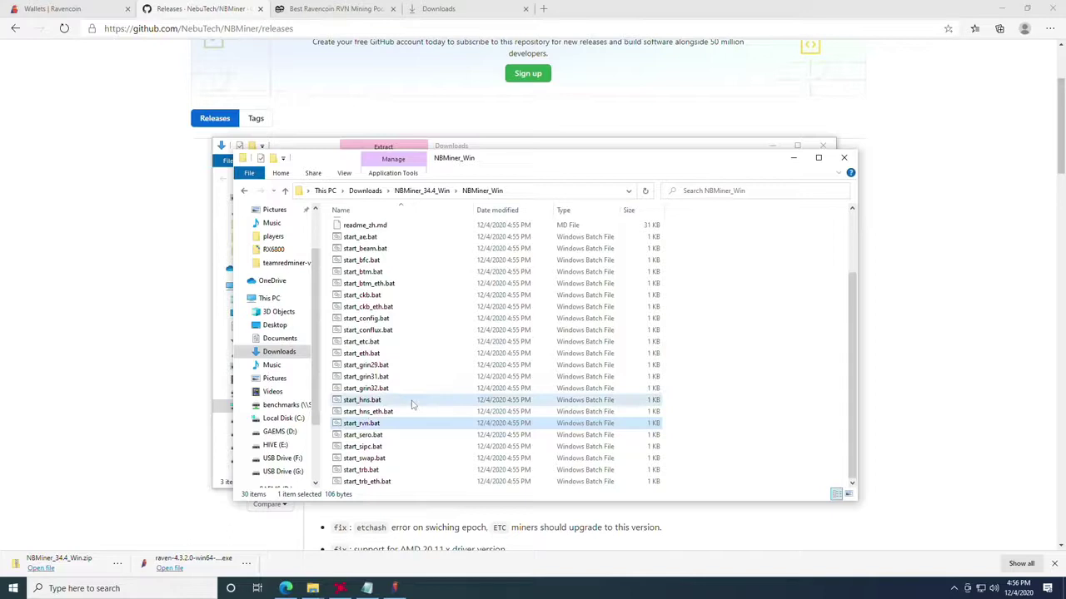
pyautogui.press('Return')
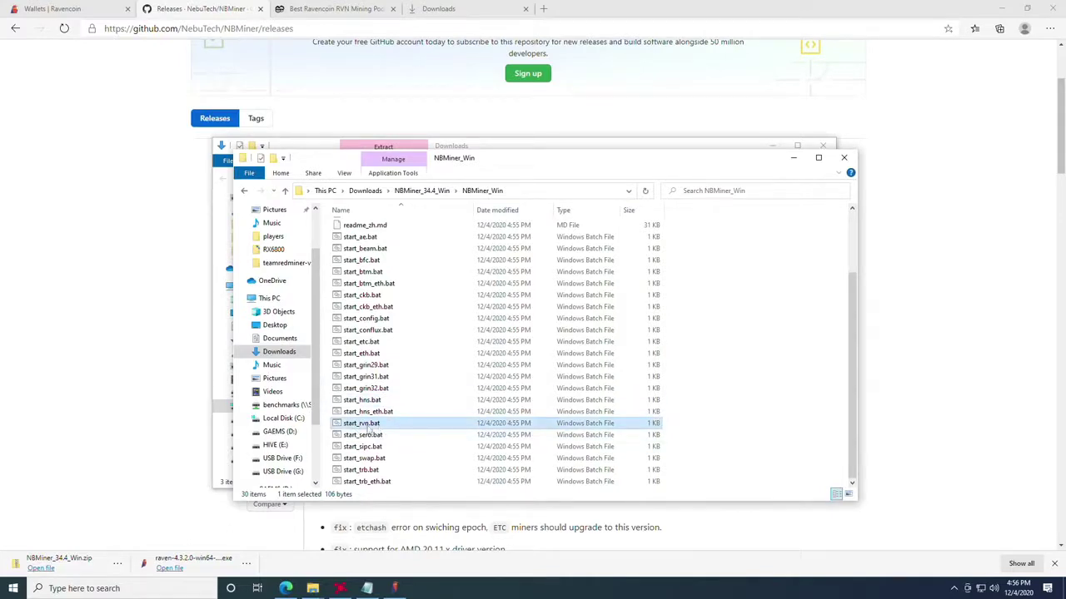
pyautogui.click(125, 588)
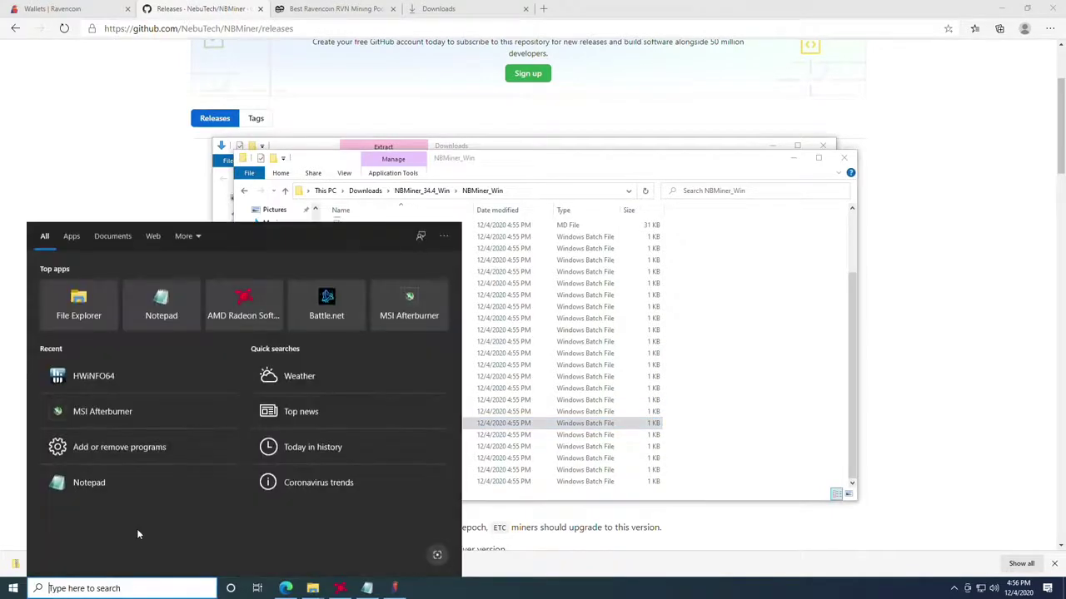
# Step: Open File Explorer Options on the View tab and scroll to the hidden files and extensions settings
pyautogui.write('file')
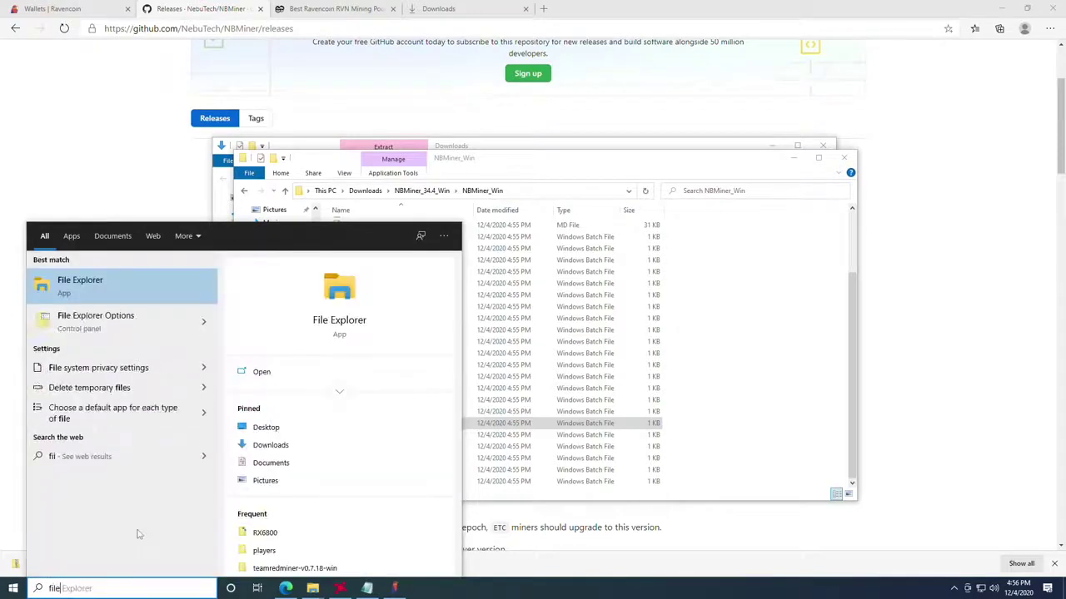
pyautogui.click(87, 332)
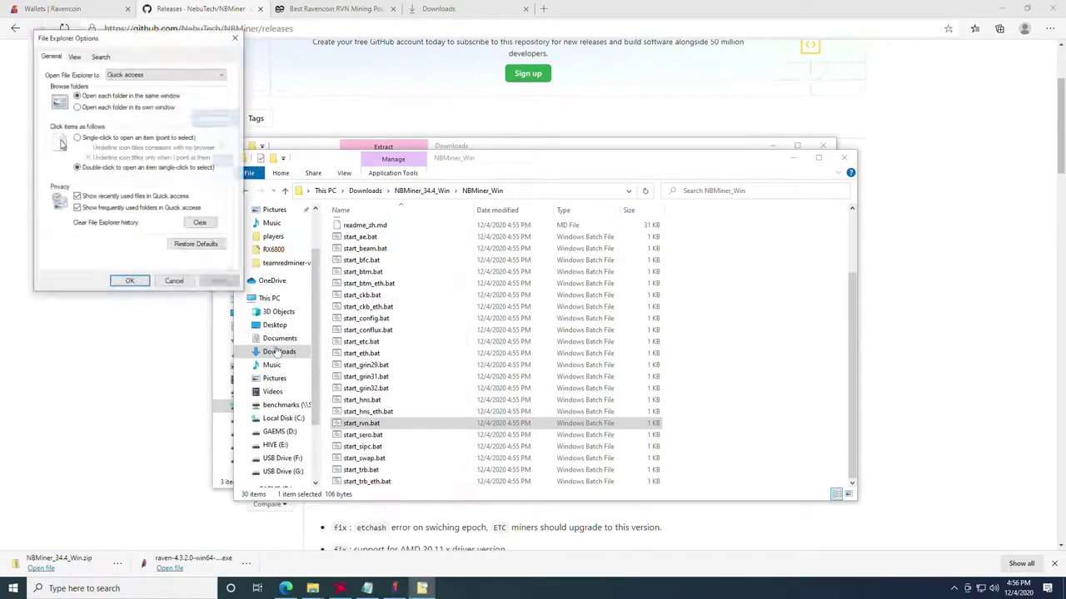
pyautogui.moveTo(109, 42); pyautogui.dragTo(342, 111)
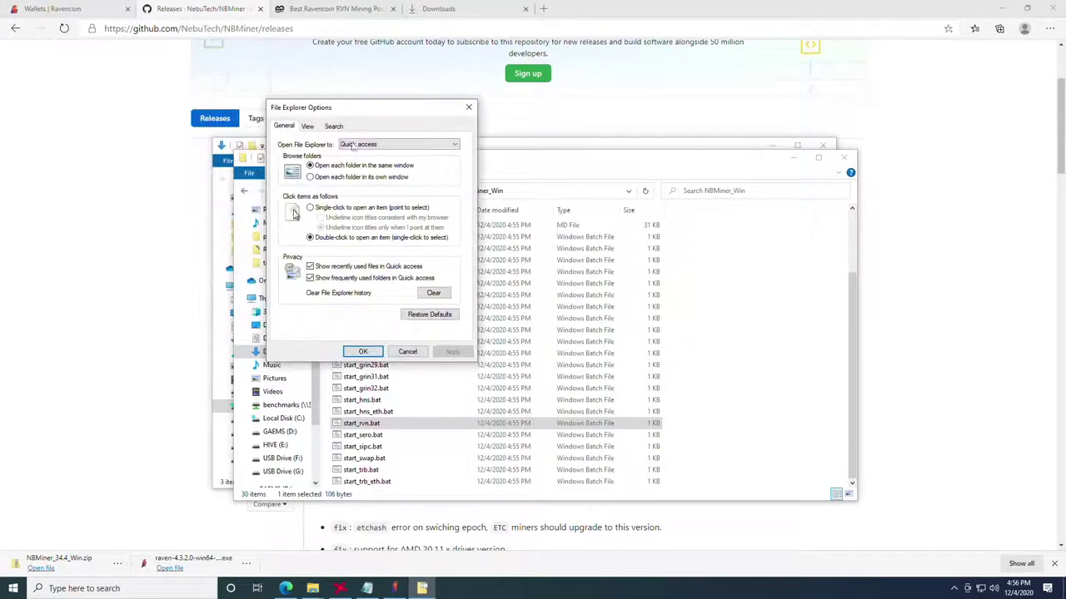
pyautogui.click(308, 127)
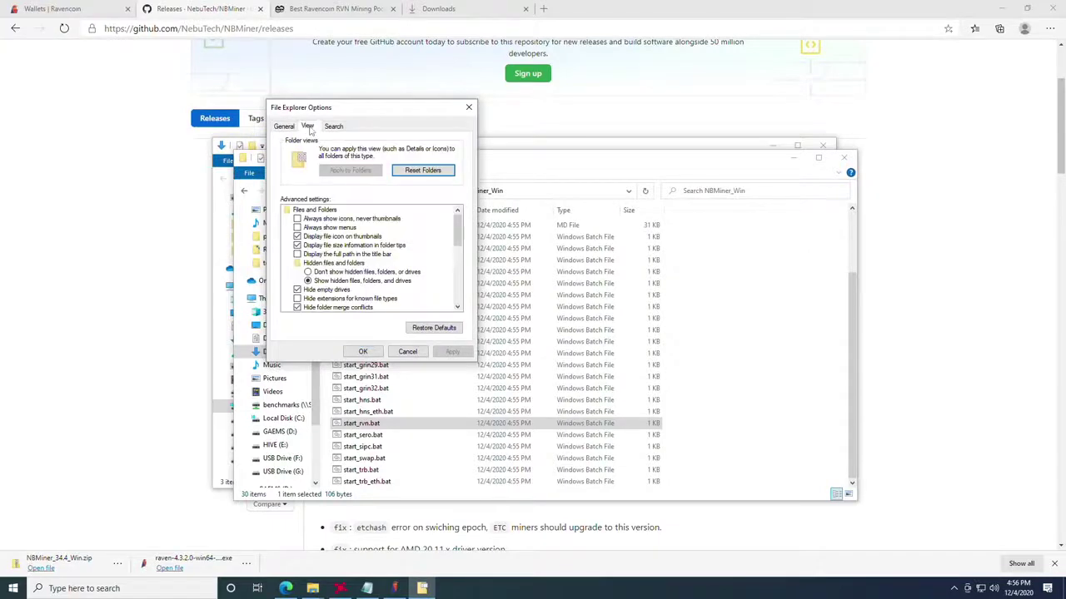
pyautogui.scroll(-1, 355, 267)
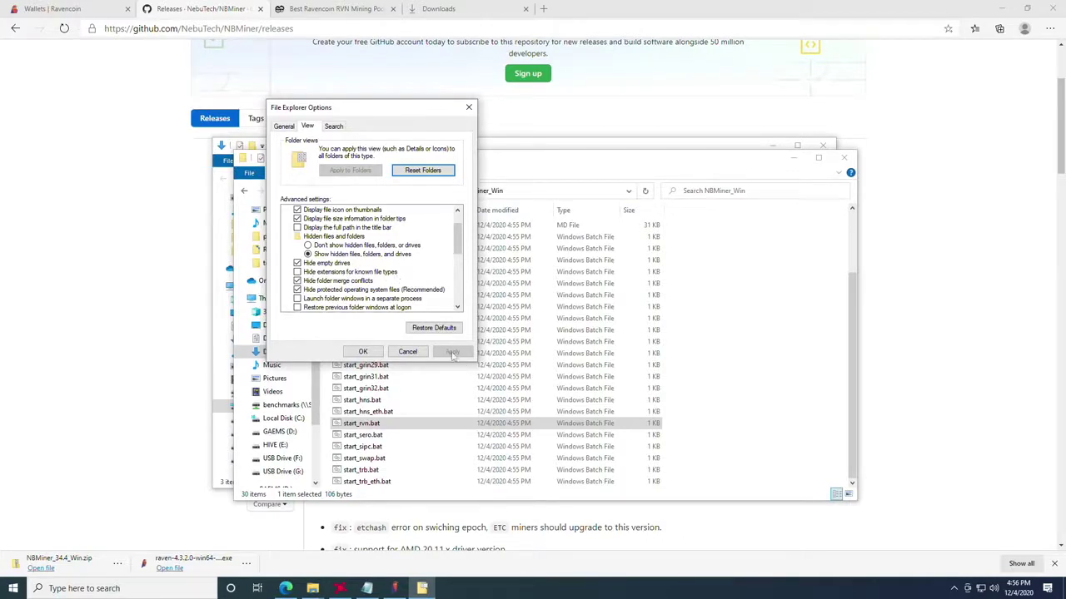
# Step: Close Folder Options with OK, then open start_rvn.bat in Notepad through Edit
pyautogui.click(363, 352)
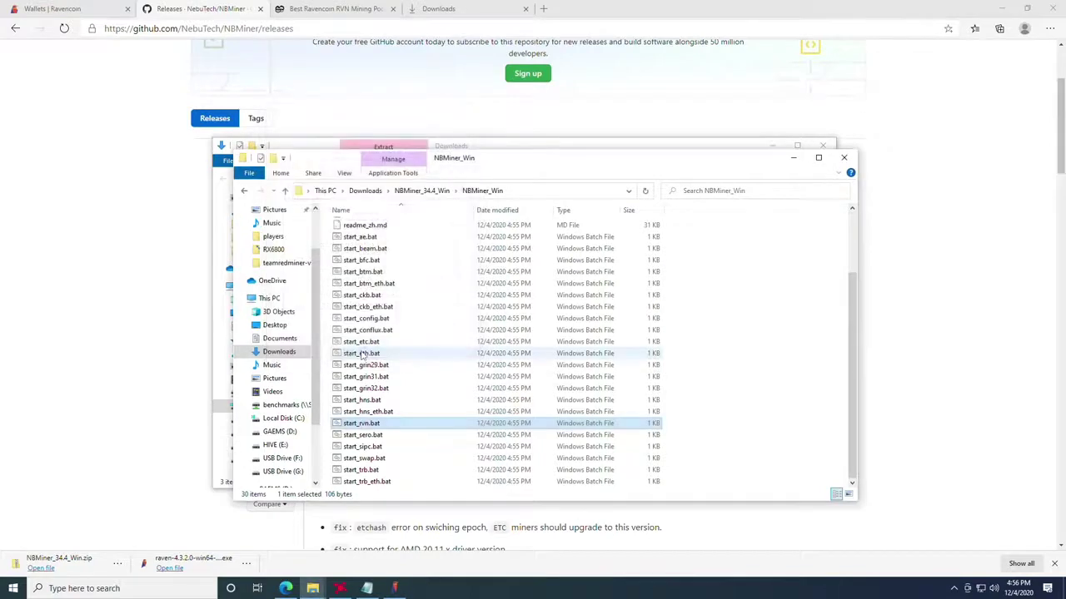
pyautogui.click(373, 426)
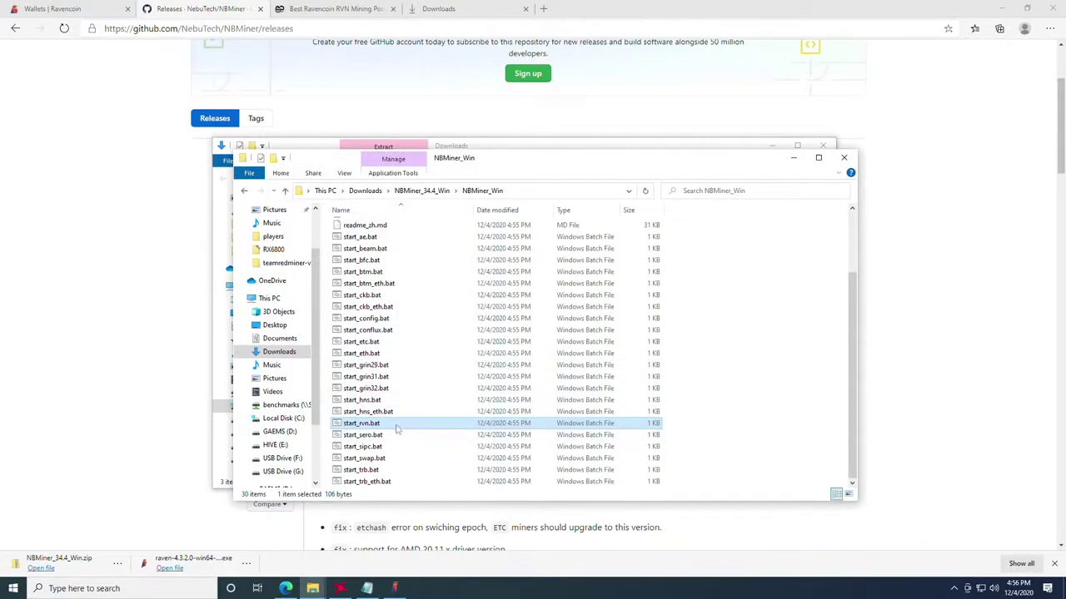
pyautogui.click(376, 425)
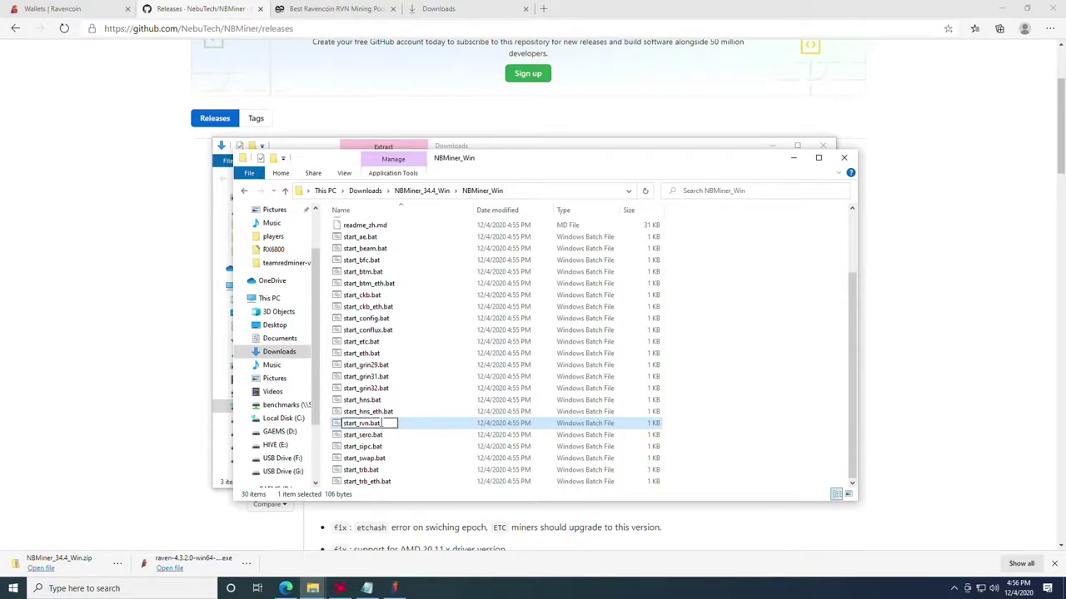
pyautogui.click(422, 428)
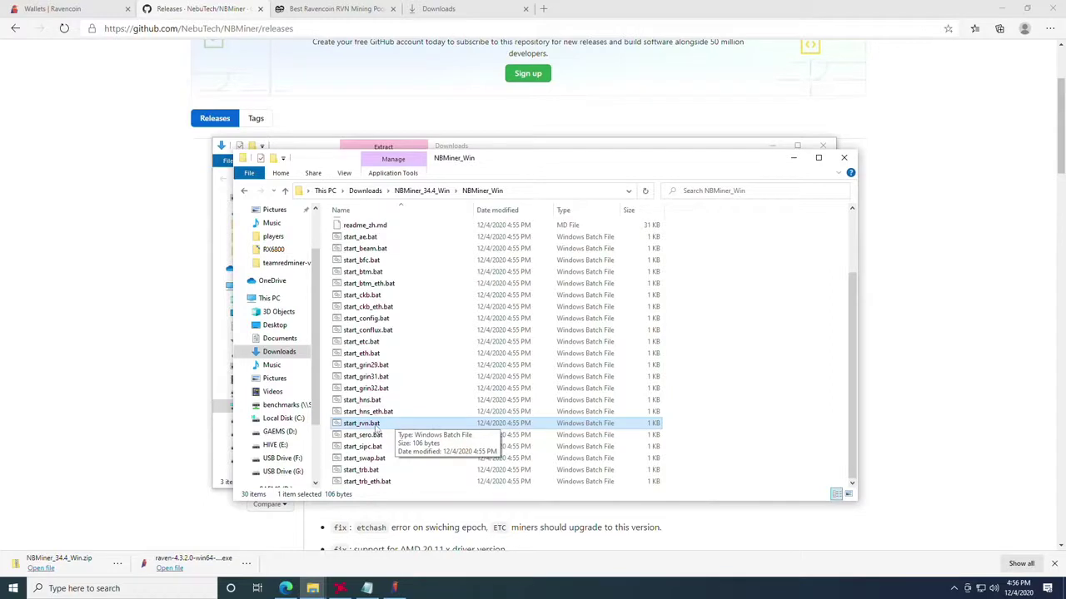
pyautogui.rightClick(376, 429)
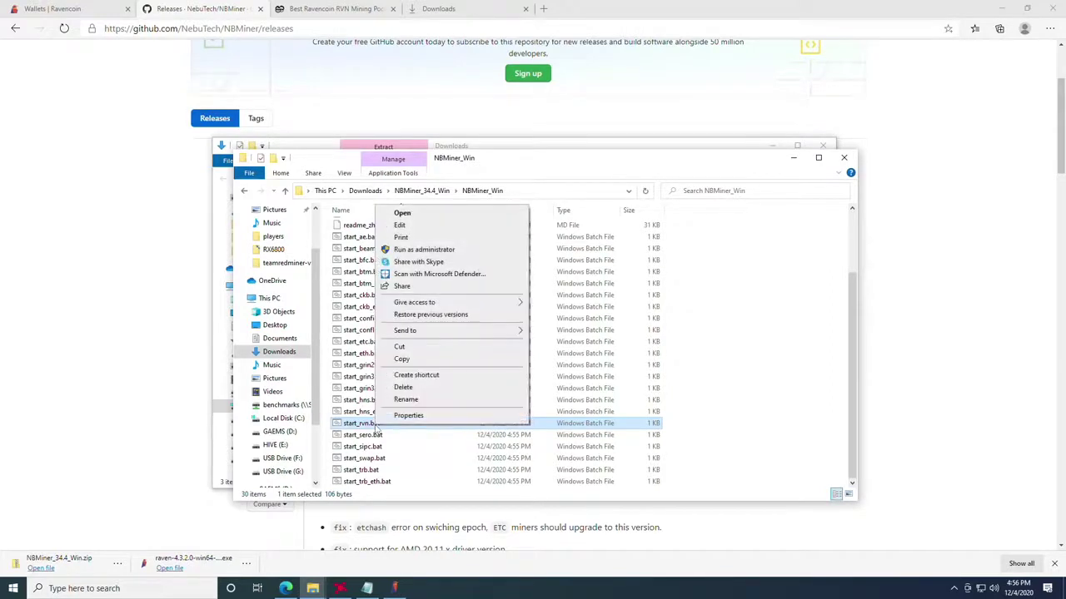
pyautogui.click(403, 215)
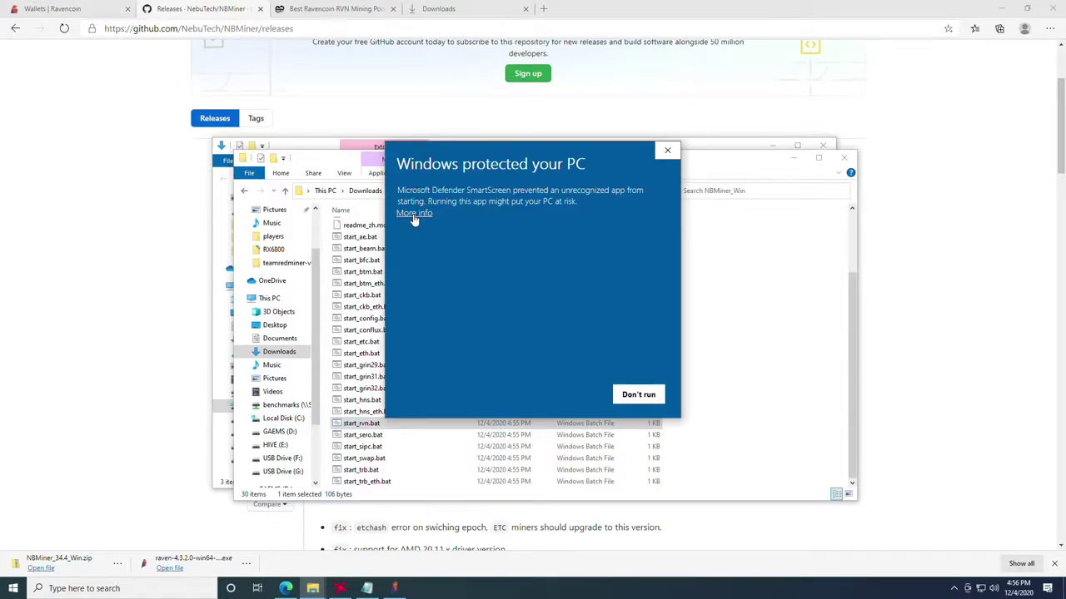
pyautogui.click(414, 214)
# Step: Get past the security warning and copy the new wallet address from the untitled note
pyautogui.click(566, 395)
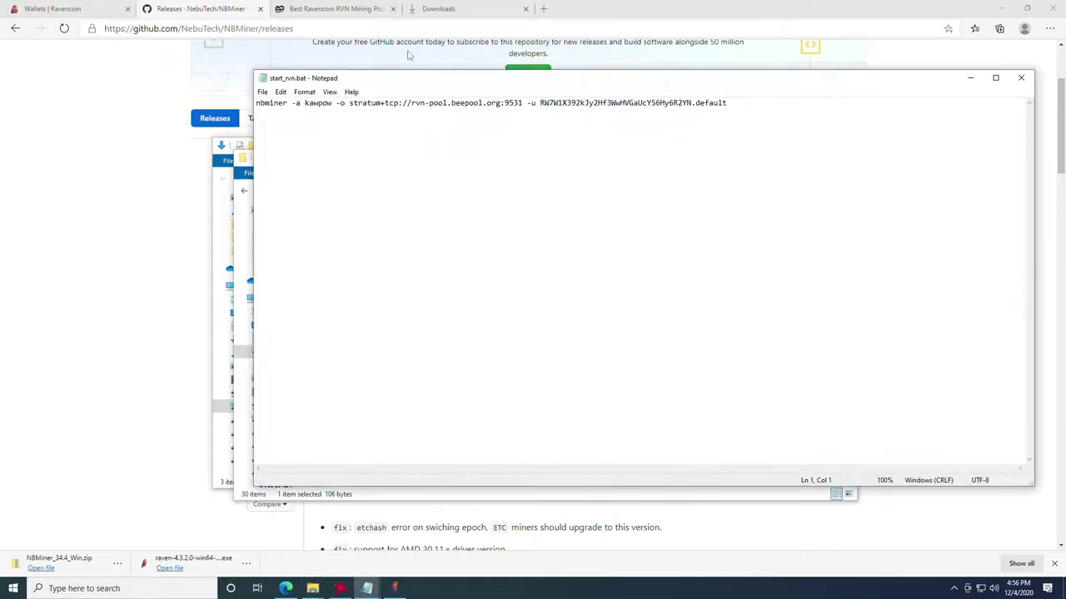
pyautogui.moveTo(403, 78); pyautogui.dragTo(340, 90)
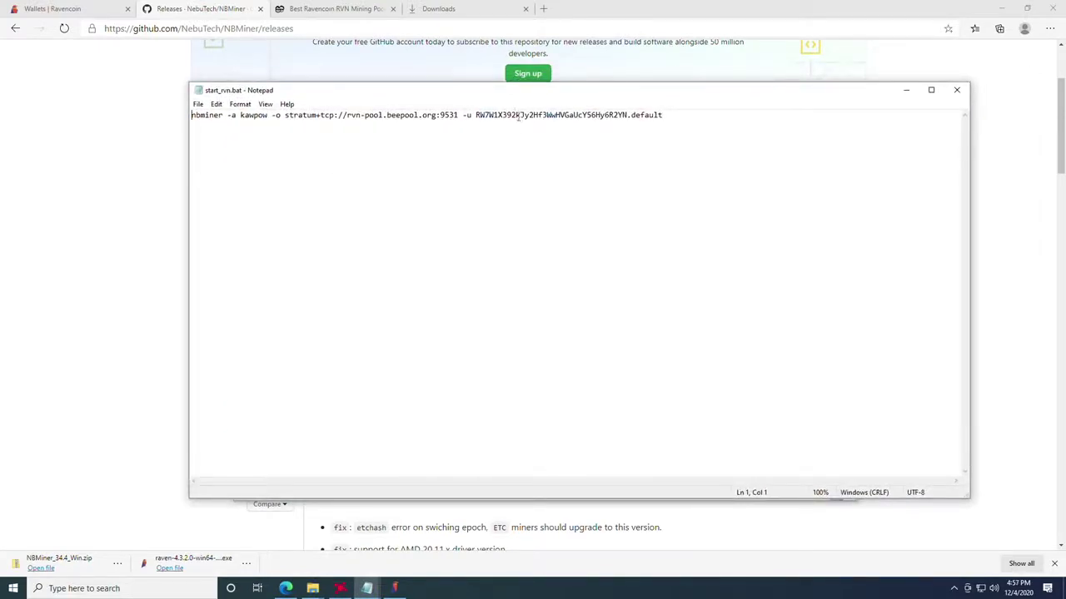
pyautogui.moveTo(476, 114); pyautogui.dragTo(628, 125)
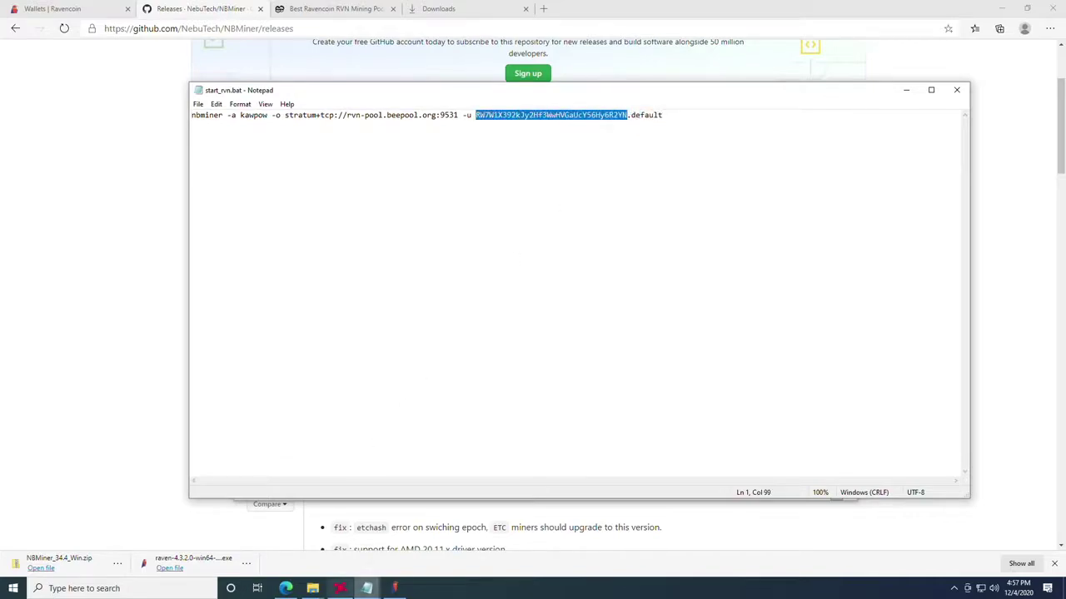
pyautogui.moveTo(366, 588)
pyautogui.click(308, 540)
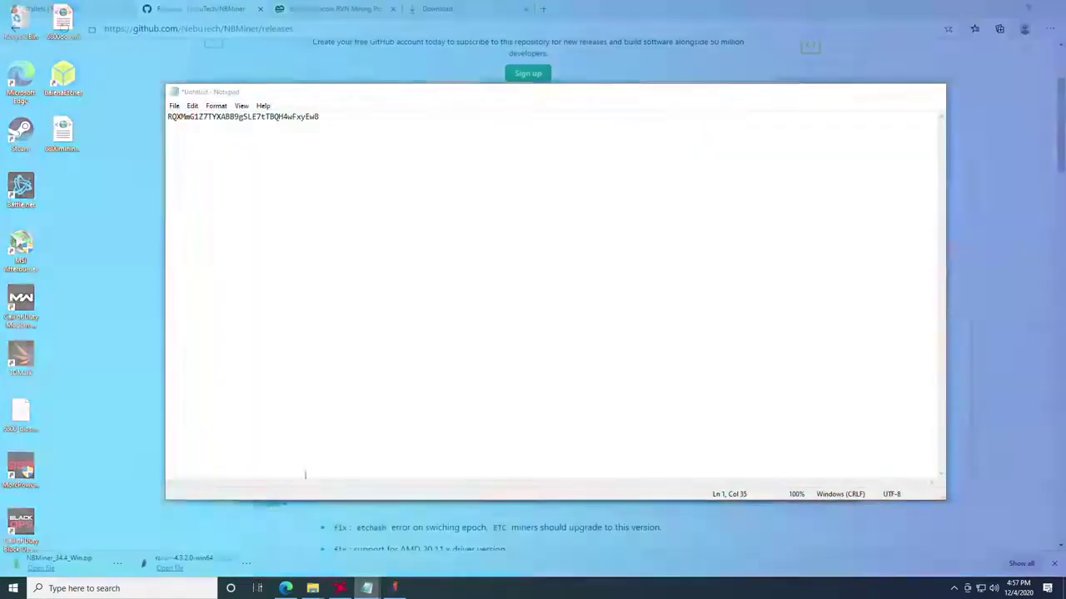
pyautogui.moveTo(340, 117); pyautogui.dragTo(158, 108)
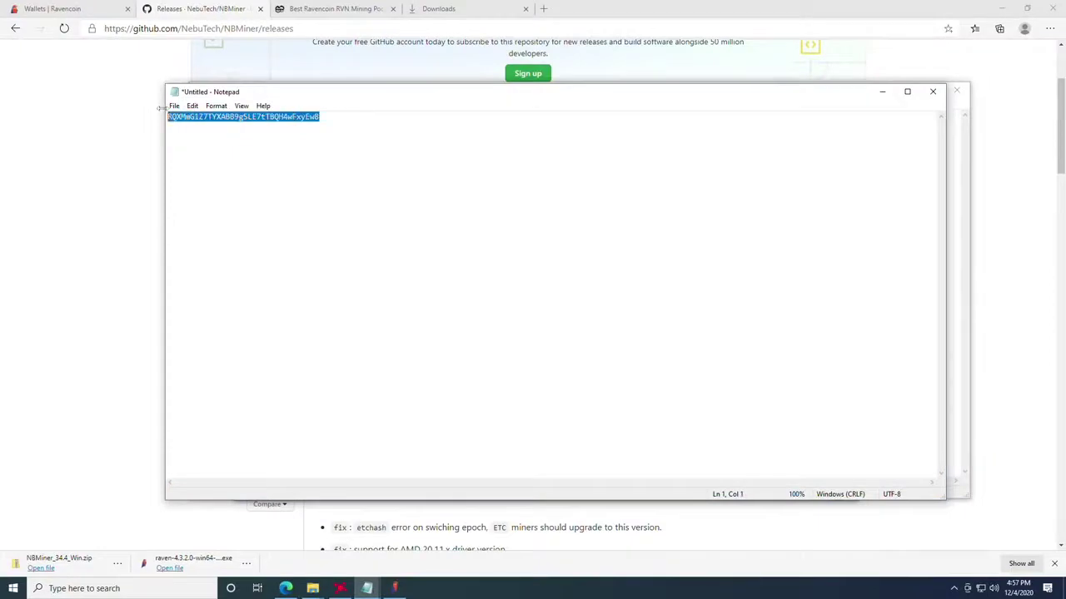
pyautogui.rightClick(312, 122)
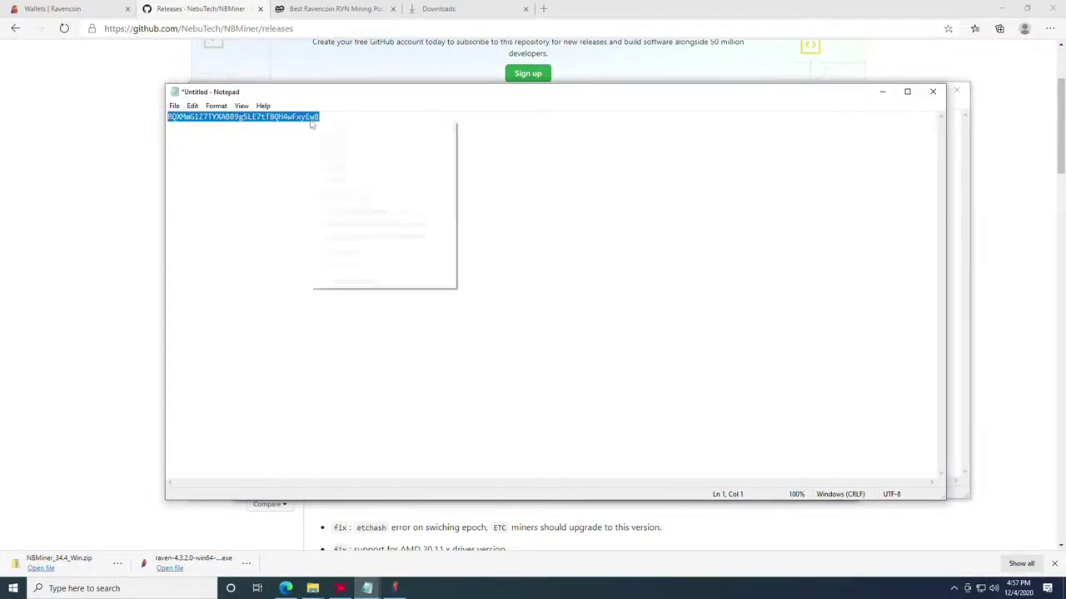
pyautogui.click(342, 154)
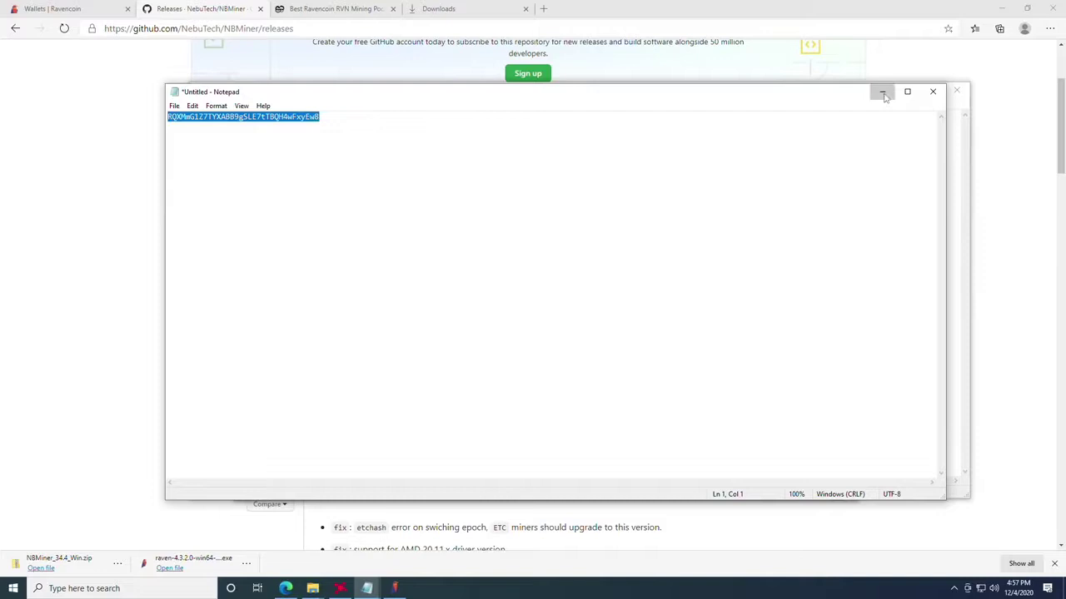
# Step: Paste the new wallet address over the old one after -u in start_rvn.bat
pyautogui.click(884, 96)
pyautogui.click(477, 116)
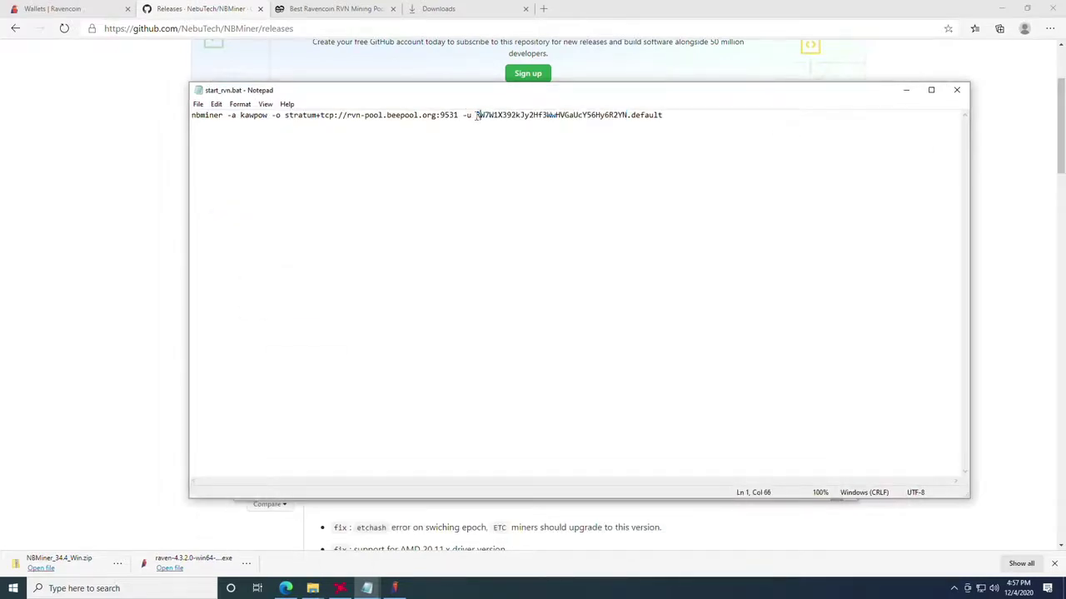
pyautogui.moveTo(477, 117); pyautogui.dragTo(628, 117)
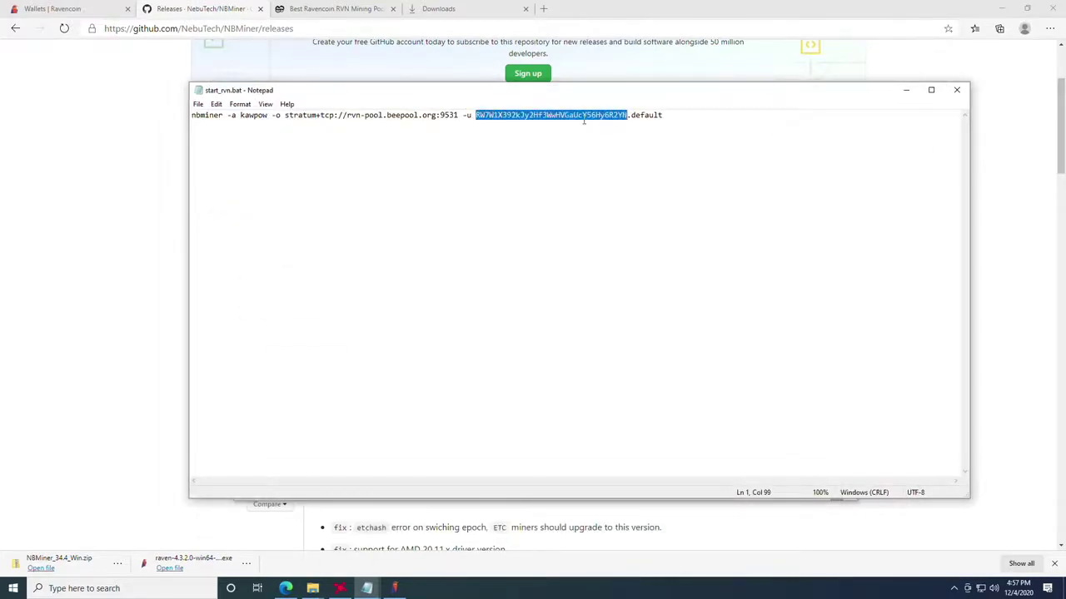
pyautogui.rightClick(542, 117)
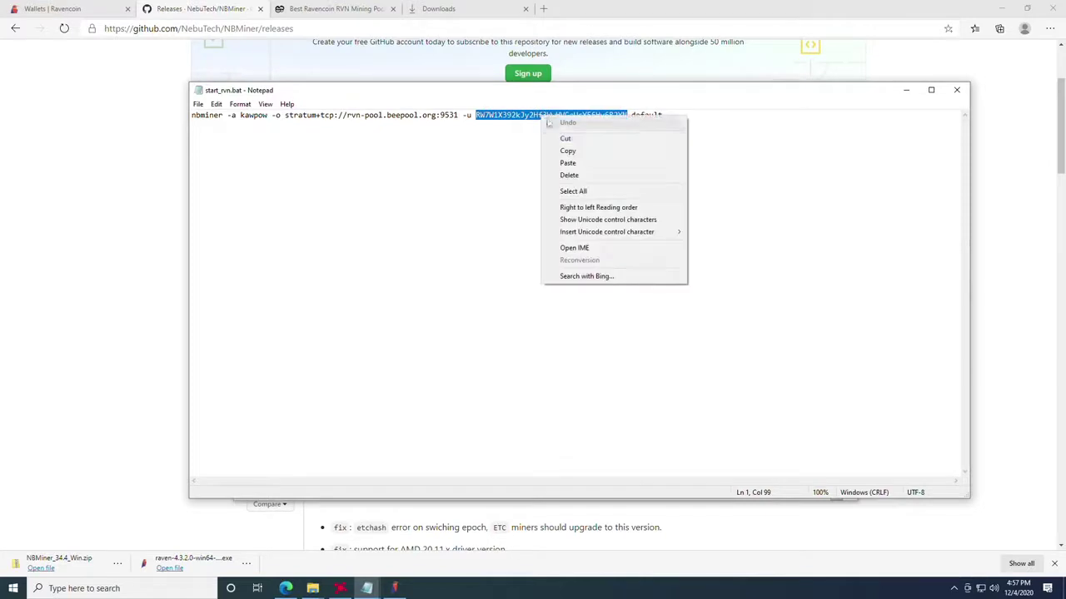
pyautogui.click(580, 164)
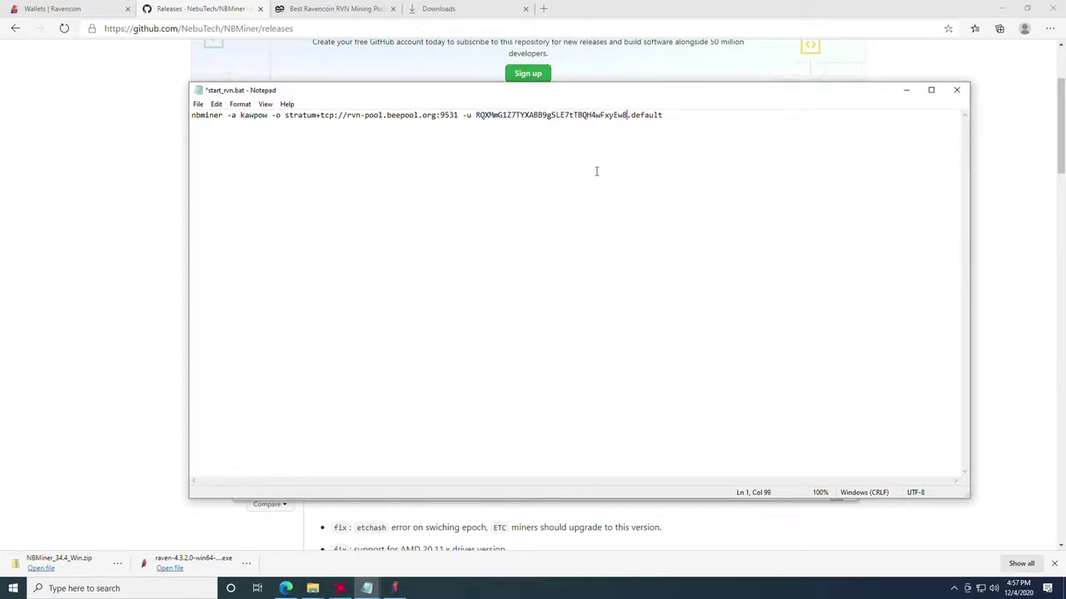
# Step: Change the worker name from 'default' to 'rx6800' and mark the pool URL after -o
pyautogui.click(668, 116)
pyautogui.doubleClick(668, 117)
pyautogui.write('rx6800')
pyautogui.click(384, 115)
pyautogui.moveTo(286, 116); pyautogui.dragTo(445, 115)
# Step: Select the USA server us-rvn.2miners.com:6060 on the 2miners Ravencoin pool page
pyautogui.click(357, 123)
pyautogui.click(420, 116)
pyautogui.click(326, 8)
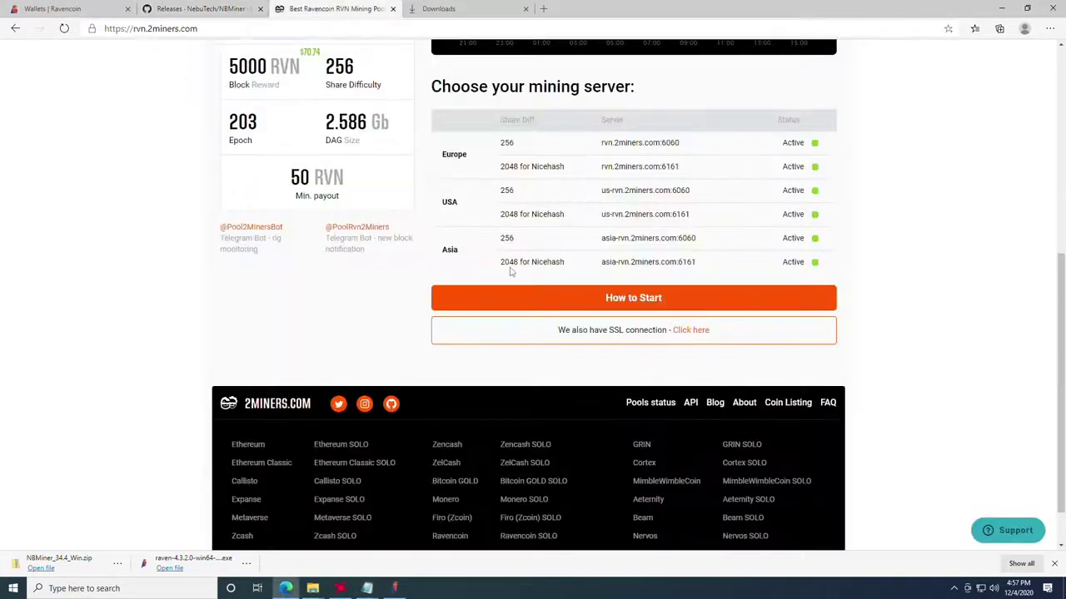
pyautogui.scroll(1, 509, 268)
pyautogui.scroll(1, 526, 278)
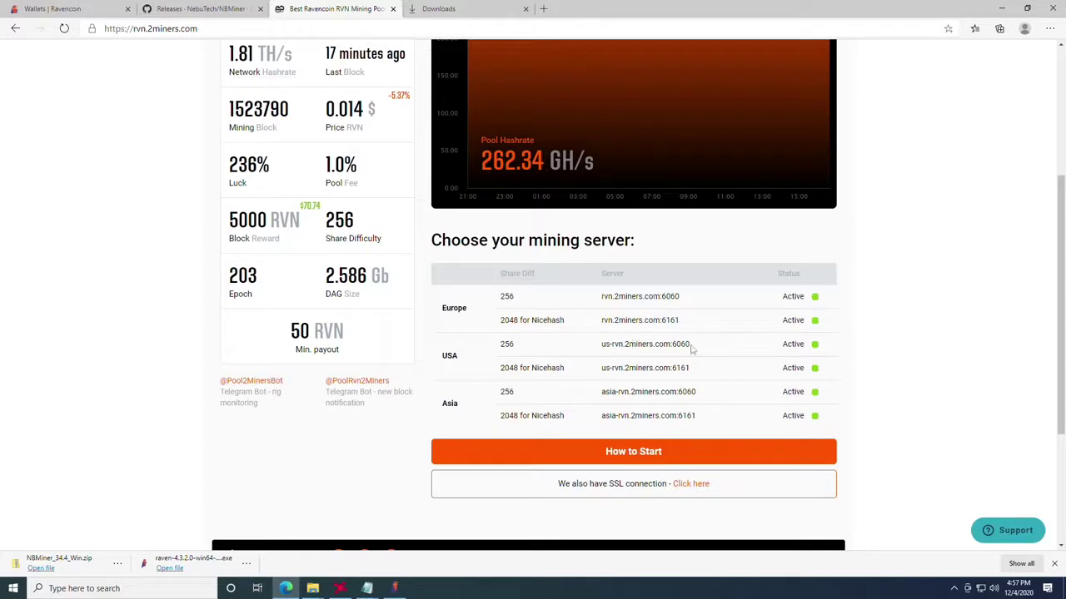
pyautogui.moveTo(690, 347); pyautogui.dragTo(599, 348)
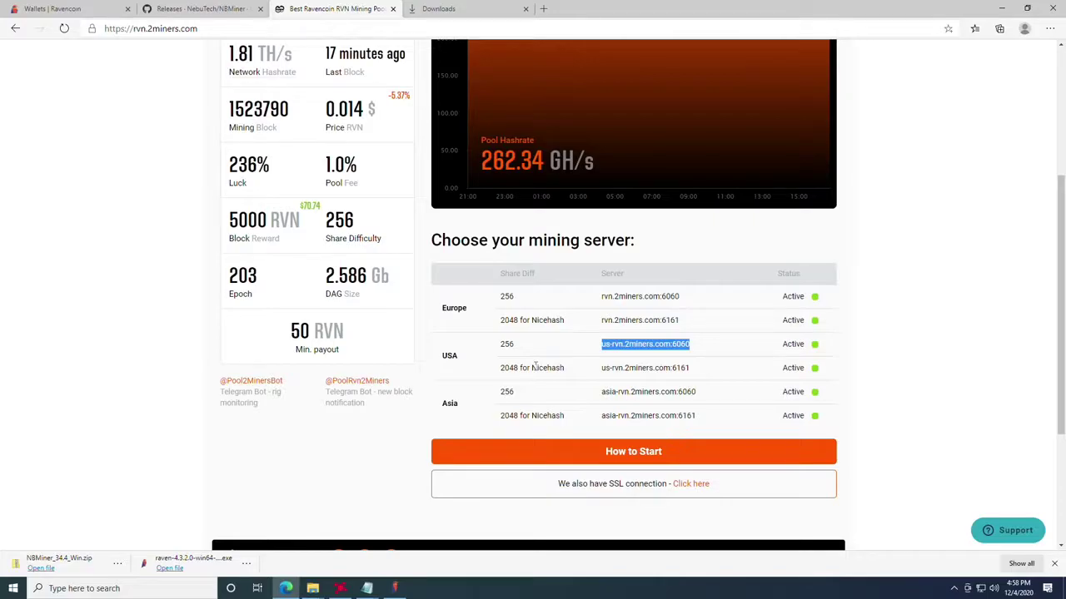
# Step: Try pasting the 2miners server over the beepool URL in start_rvn.bat, then undo it
pyautogui.moveTo(367, 588)
pyautogui.click(416, 542)
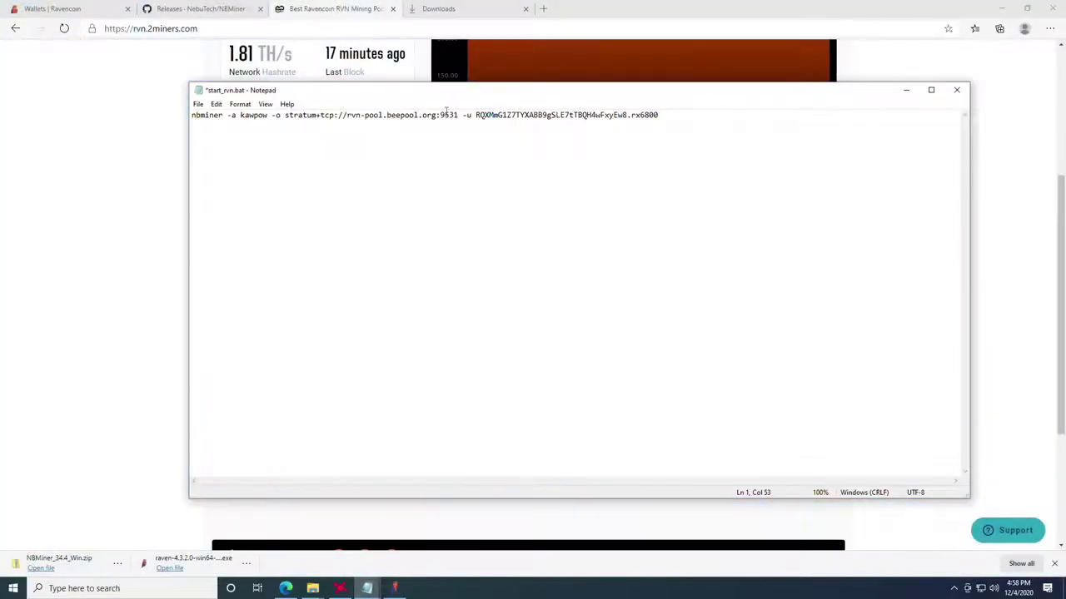
pyautogui.moveTo(457, 115); pyautogui.dragTo(285, 115)
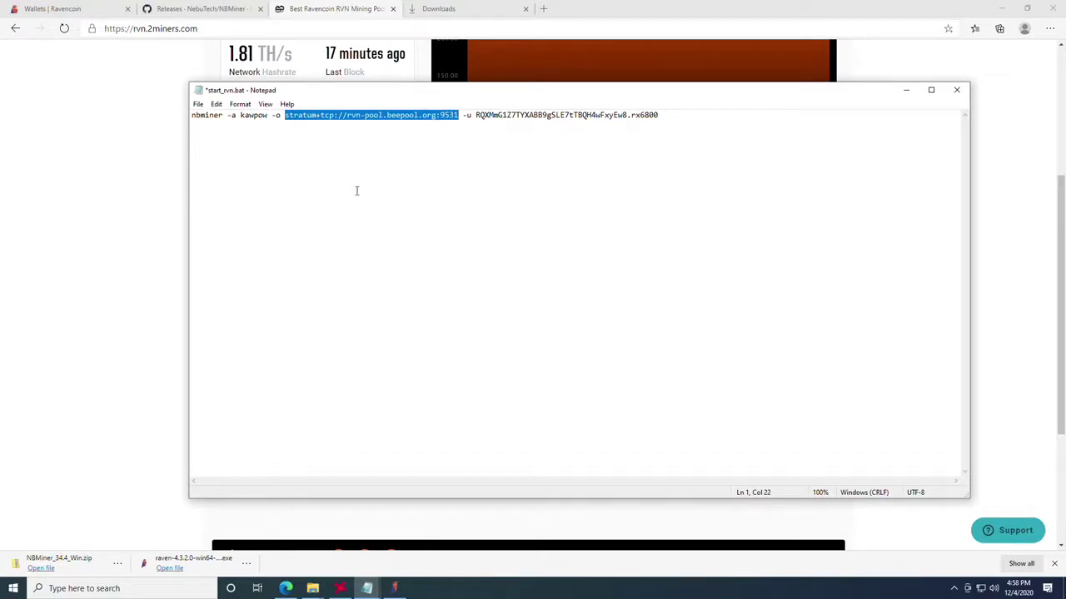
pyautogui.hotkey('ctrl', 'v')
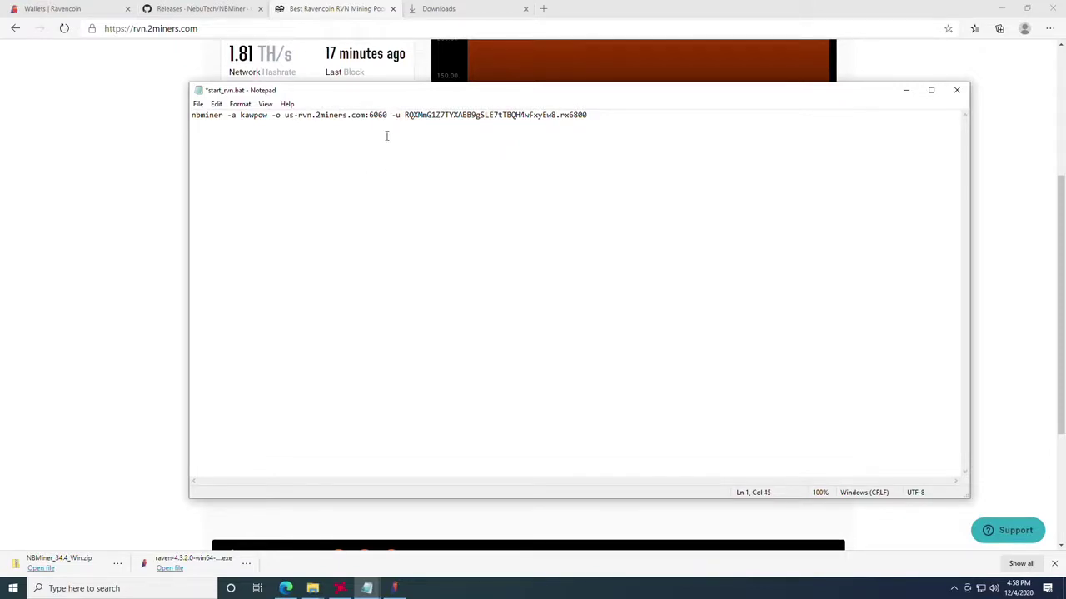
pyautogui.hotkey('ctrl', 'z')
pyautogui.click(334, 116)
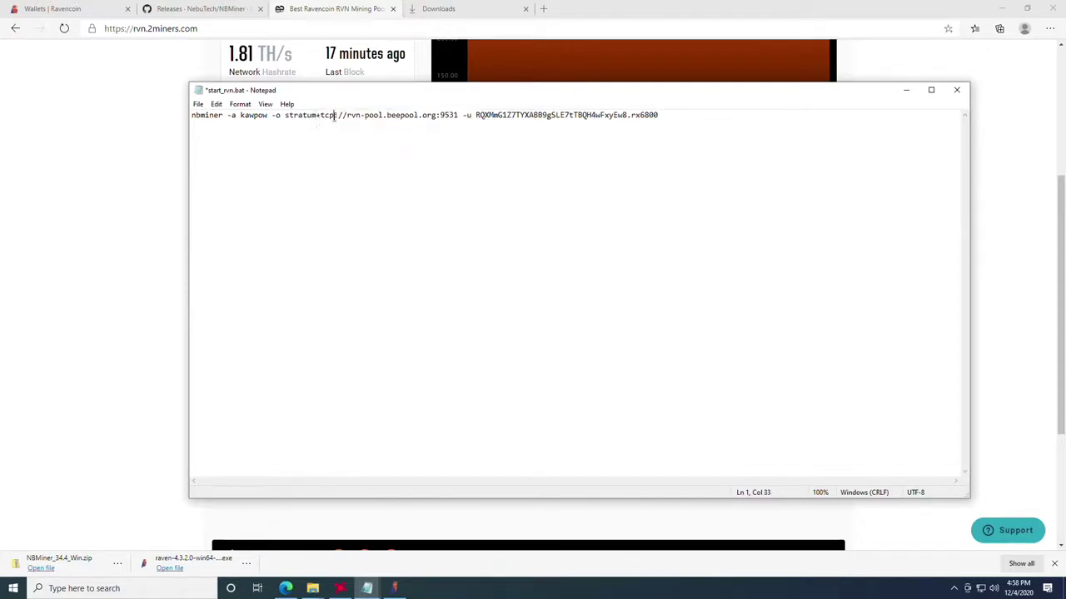
# Step: Select the full beepool pool URL and bring the 2miners server list back up
pyautogui.moveTo(298, 119); pyautogui.dragTo(409, 117)
pyautogui.click(410, 116)
pyautogui.moveTo(285, 116); pyautogui.dragTo(462, 117)
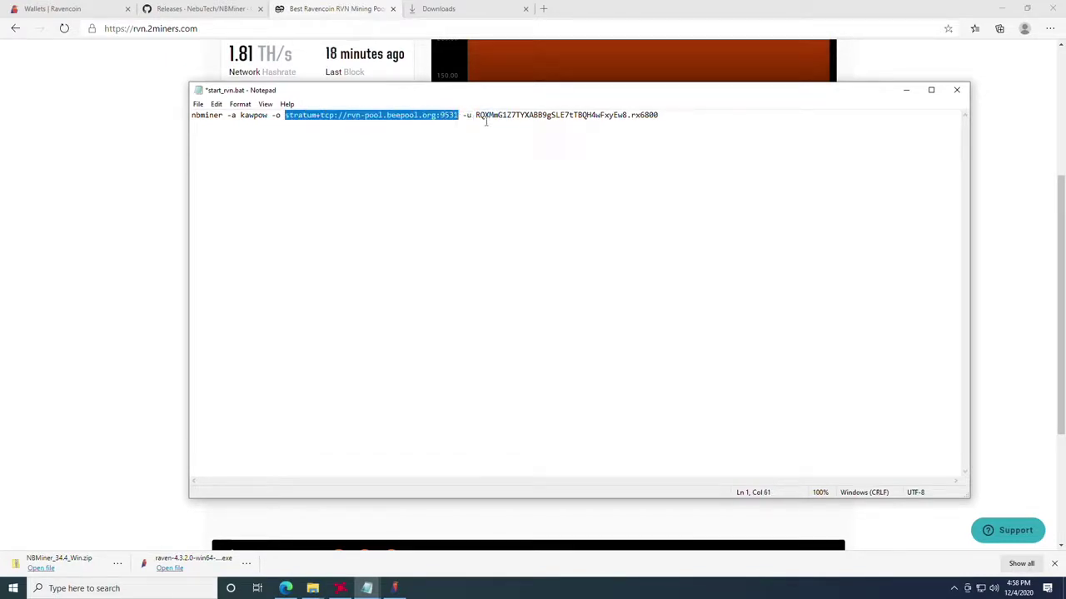
pyautogui.click(637, 5)
pyautogui.click(981, 367)
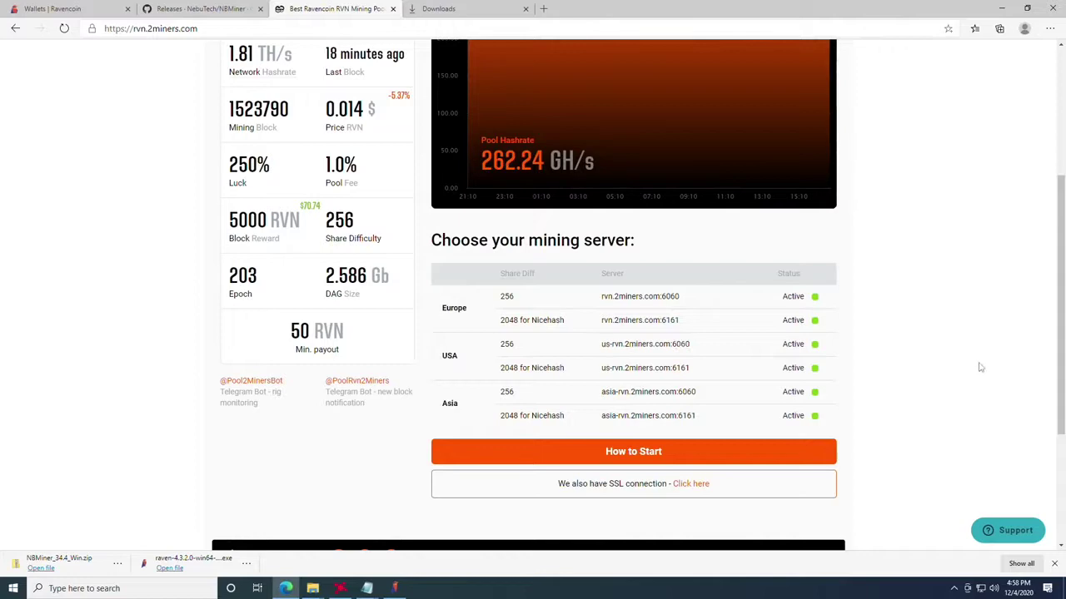
# Step: Open the 2miners SSL help page and select NBMiner's stratum+tcp://rvn.2miners.com:6060 URL
pyautogui.scroll(-1, 954, 362)
pyautogui.scroll(-2, 954, 363)
pyautogui.click(690, 278)
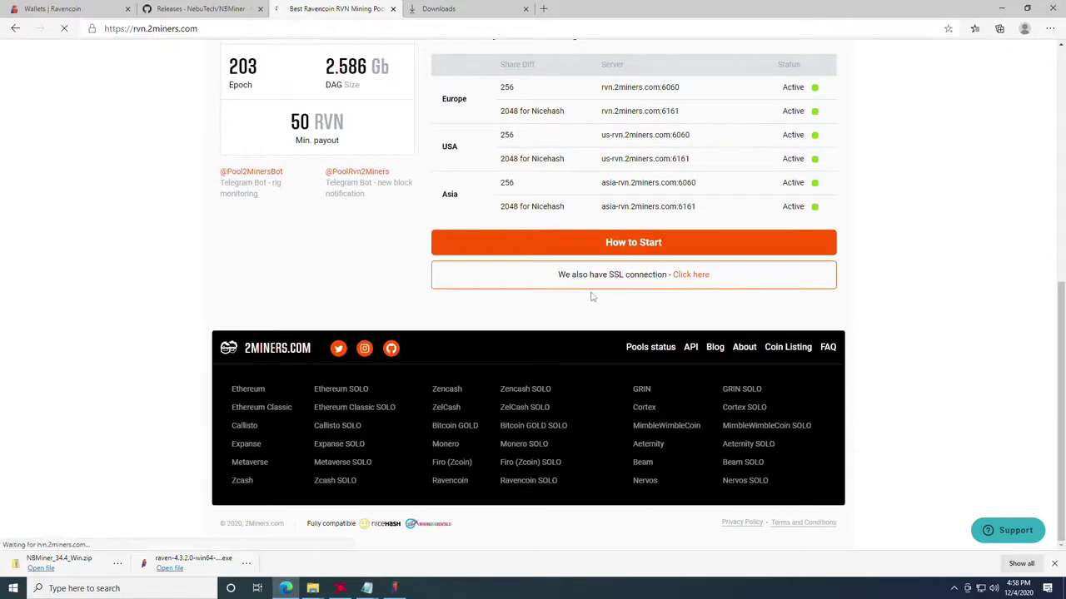
pyautogui.scroll(3, 518, 308)
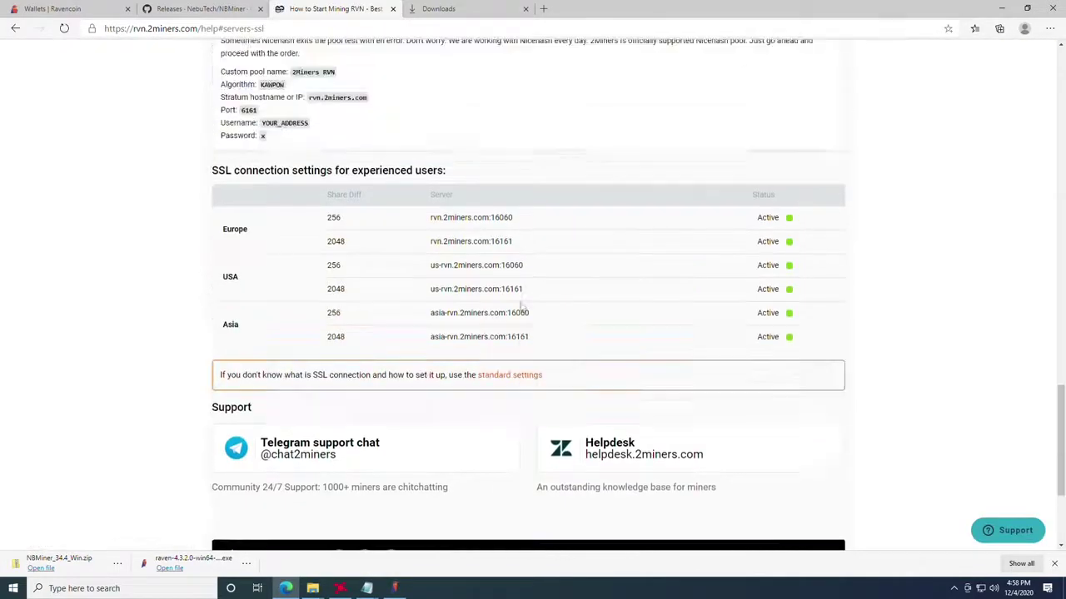
pyautogui.scroll(8, 507, 306)
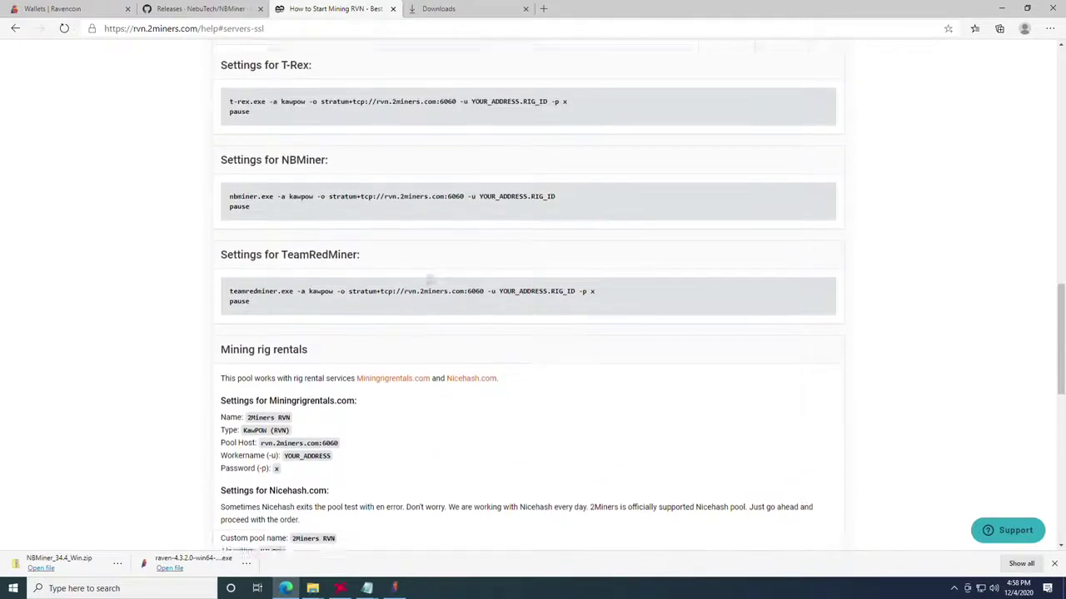
pyautogui.scroll(2, 446, 297)
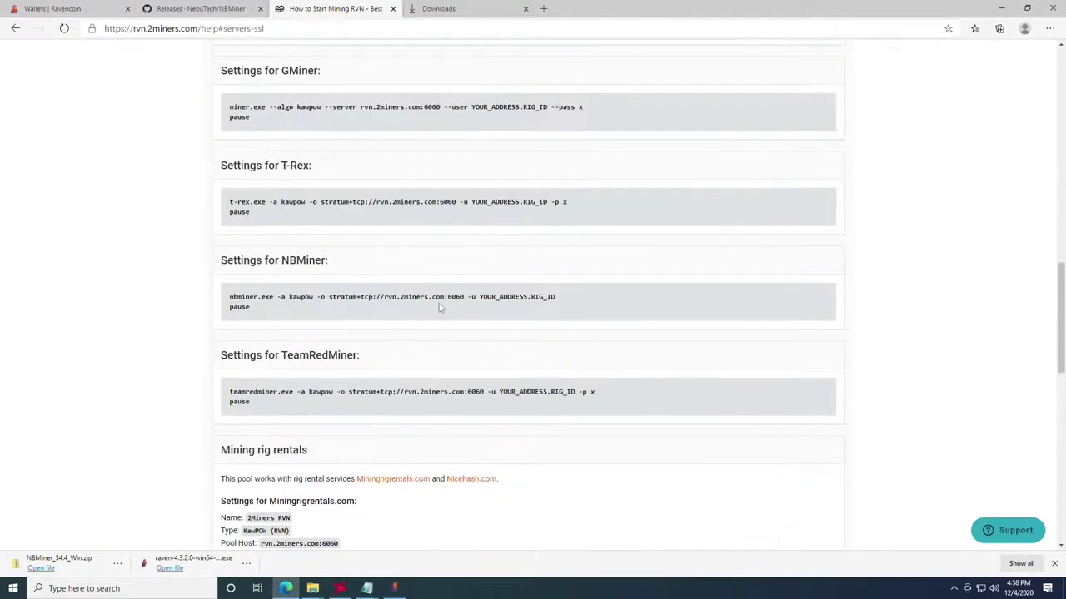
pyautogui.scroll(-1, 440, 308)
pyautogui.moveTo(464, 297); pyautogui.dragTo(328, 297)
pyautogui.hotkey('ctrl', 'c')
# Step: Replace the beepool URL with stratum+tcp://rvn.2miners.com:6060, save start_rvn.bat, and minimize Notepad and Edge
pyautogui.moveTo(367, 587)
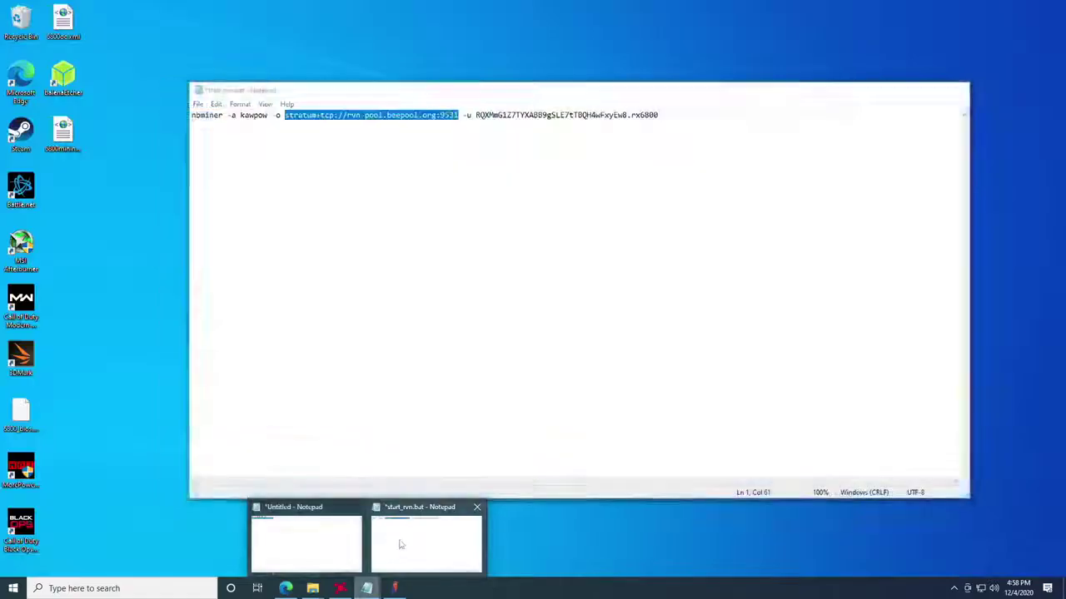
pyautogui.click(400, 541)
pyautogui.hotkey('ctrl', 'v')
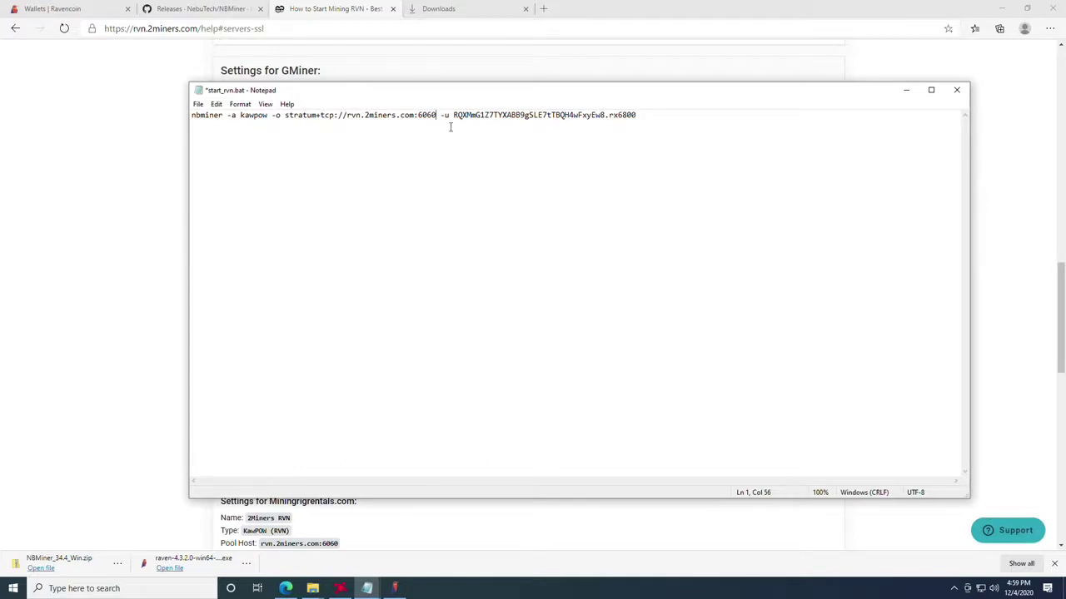
pyautogui.click(198, 104)
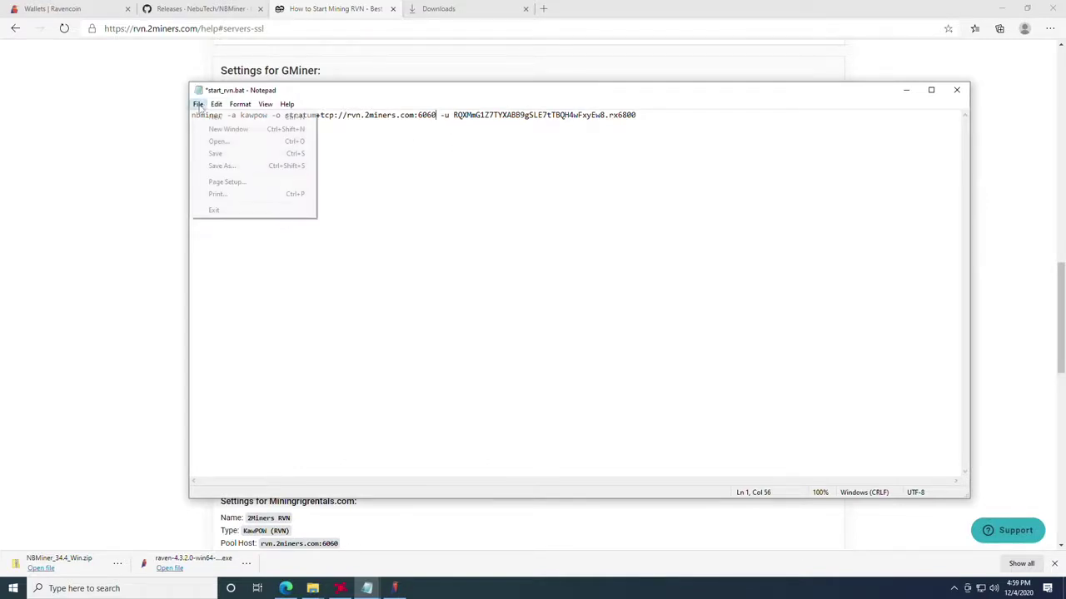
pyautogui.click(215, 153)
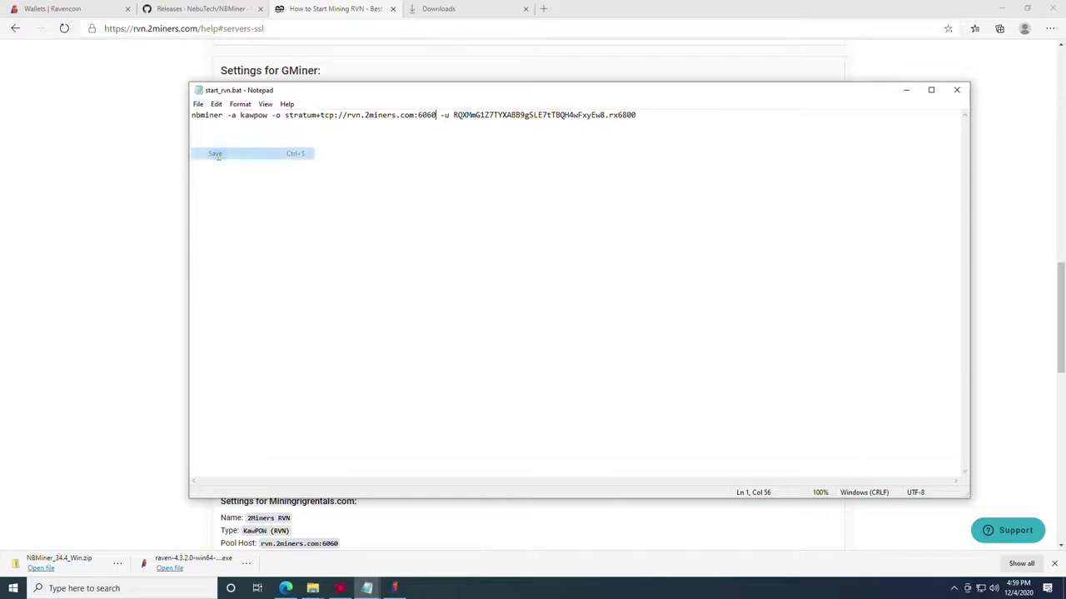
pyautogui.click(906, 90)
pyautogui.click(1003, 8)
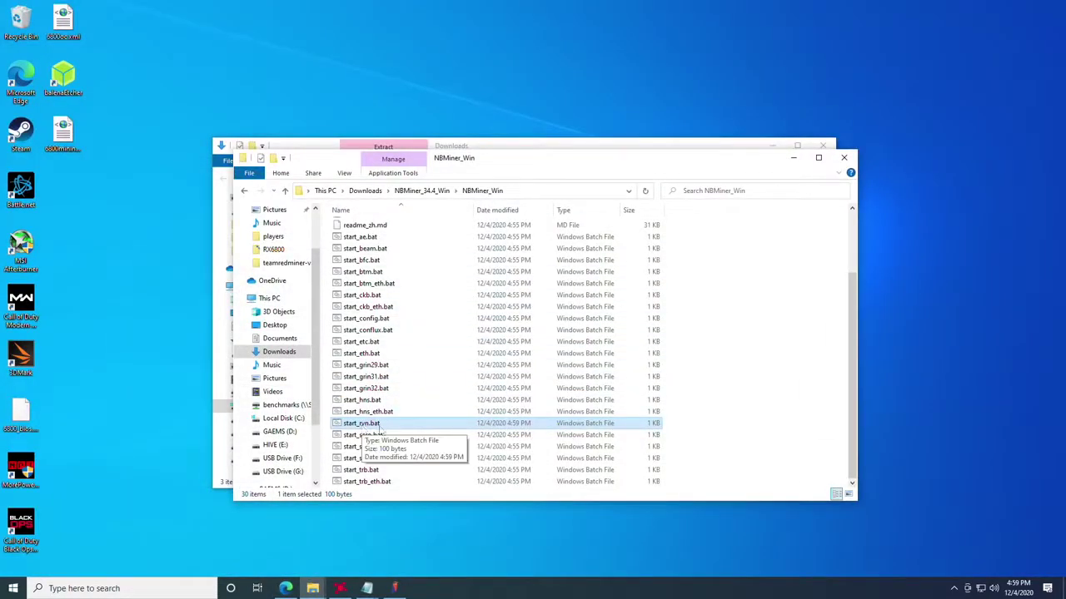
# Step: Run start_rvn.bat from NBMiner_Win to start mining kawpow on rvn.2miners.com:6060
pyautogui.doubleClick(380, 427)
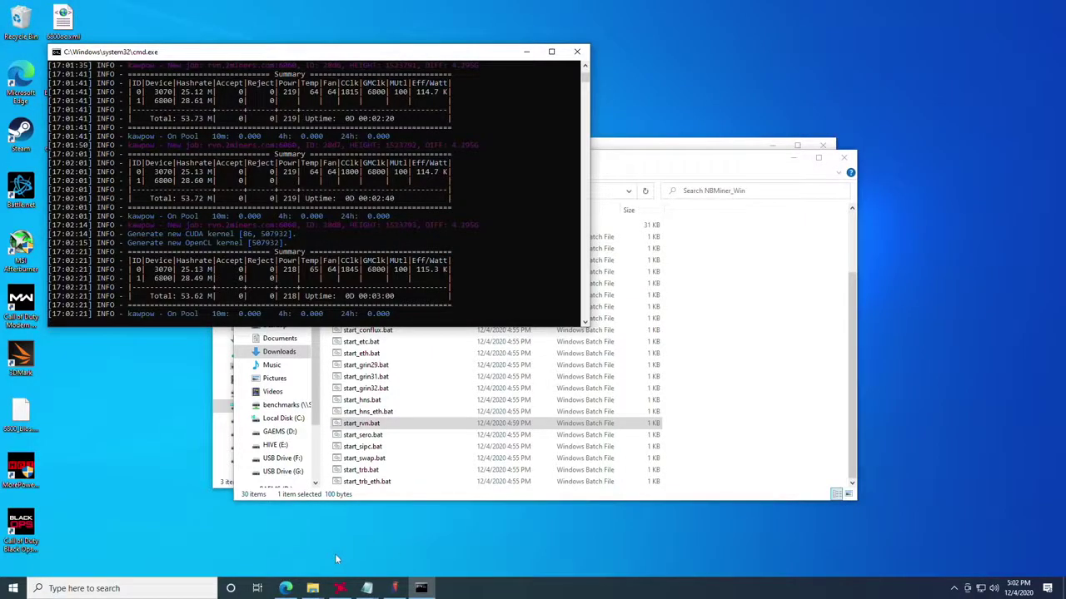
# Step: Return Edge to the top of the 2miners pool tab, checking the wallet address in the scratch note
pyautogui.click(286, 589)
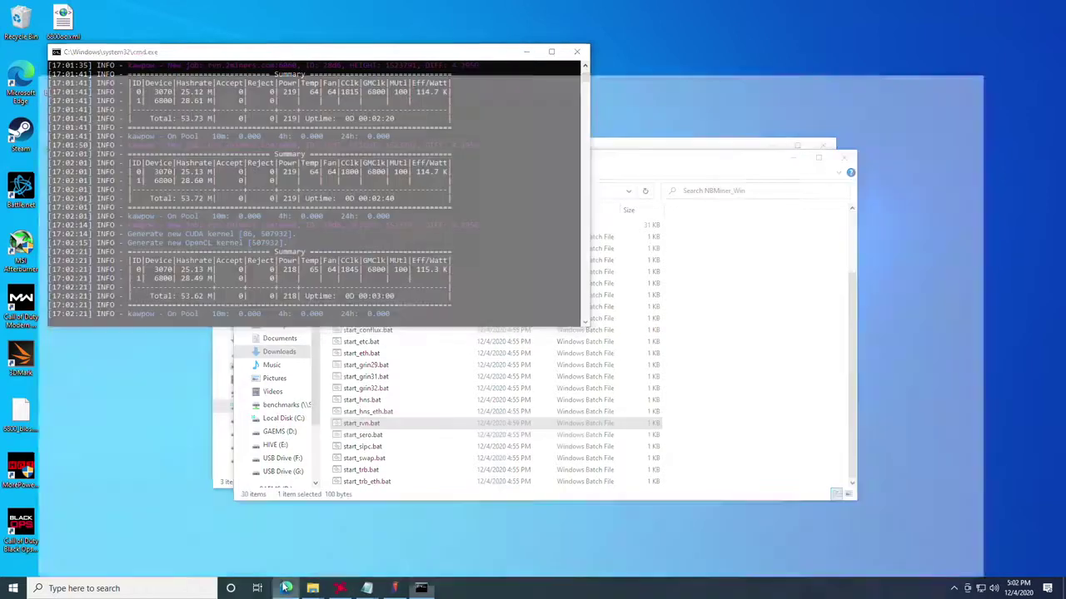
pyautogui.click(199, 8)
pyautogui.click(52, 8)
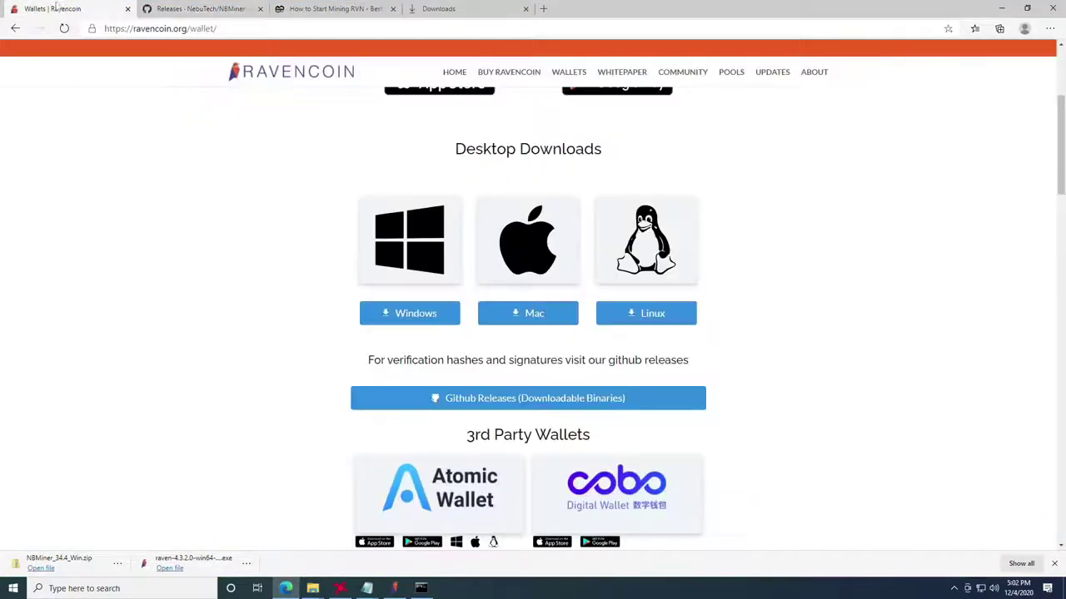
pyautogui.click(330, 8)
pyautogui.click(200, 8)
pyautogui.click(315, 9)
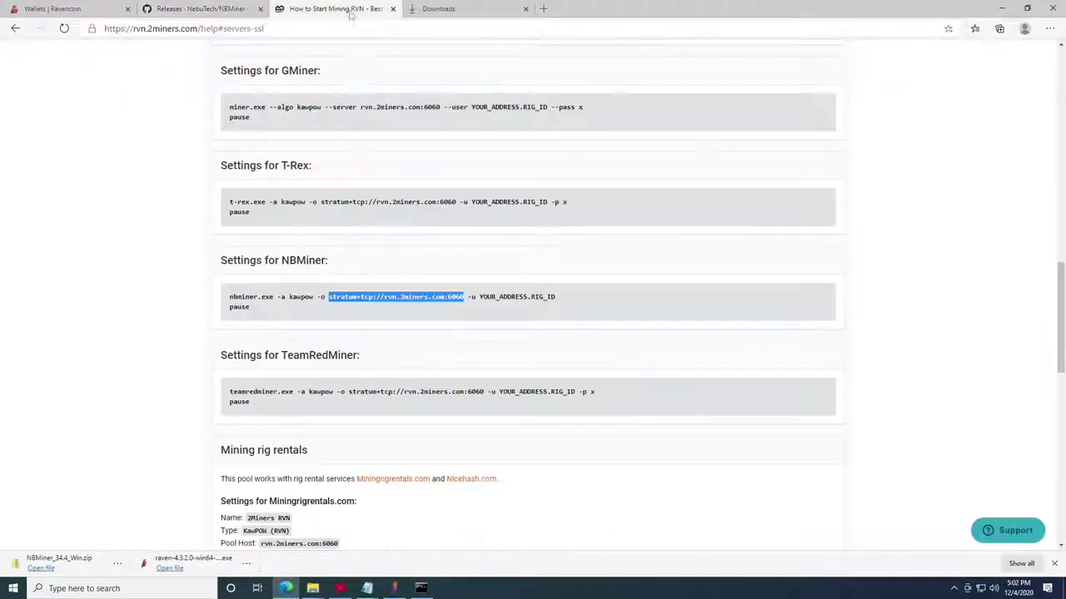
pyautogui.scroll(15, 408, 250)
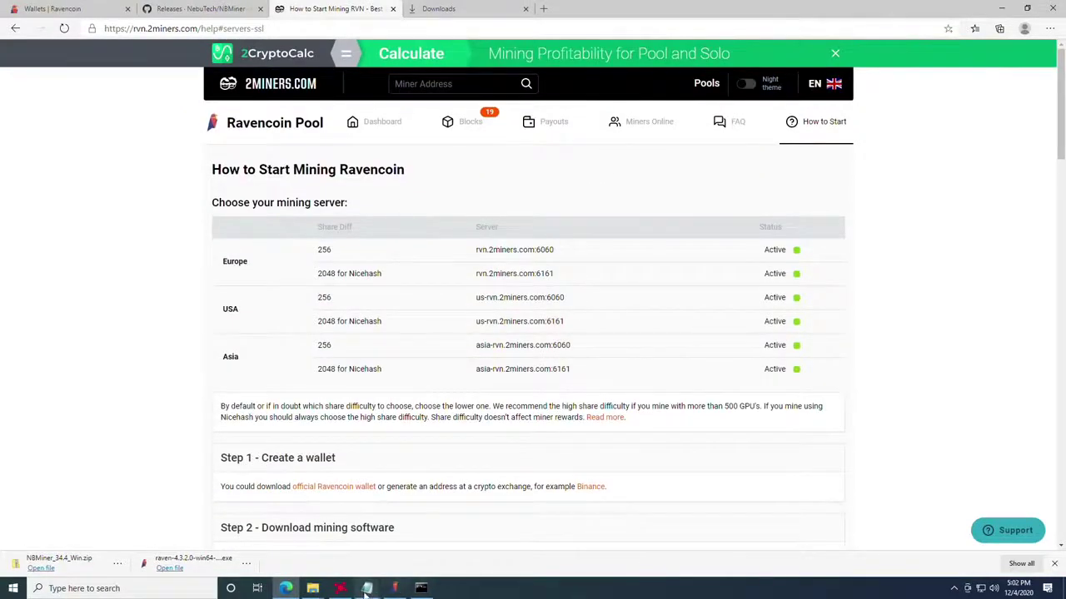
pyautogui.moveTo(366, 588)
pyautogui.click(306, 541)
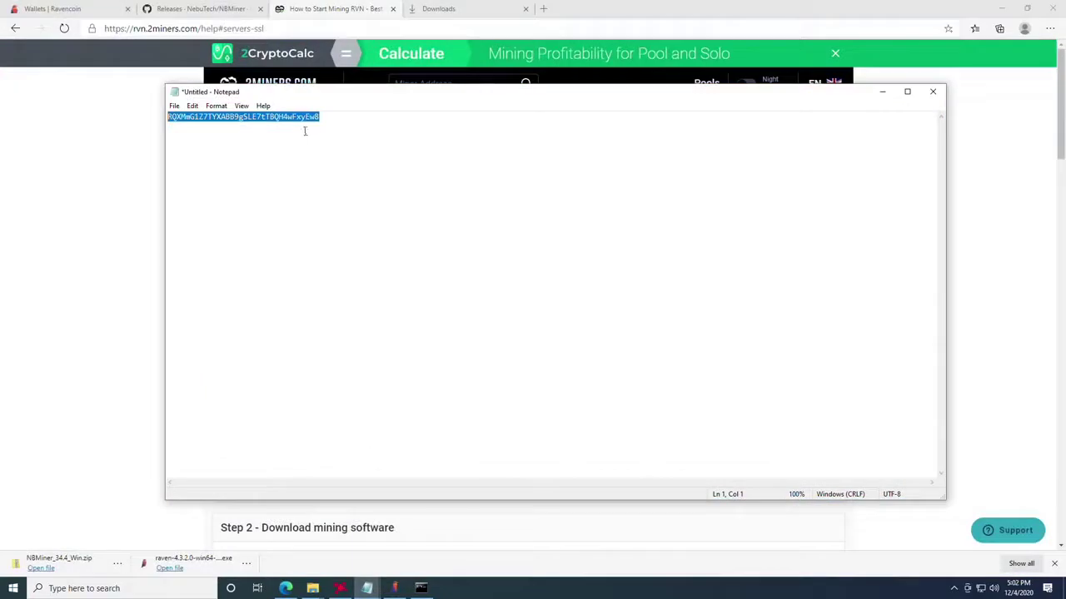
pyautogui.click(115, 144)
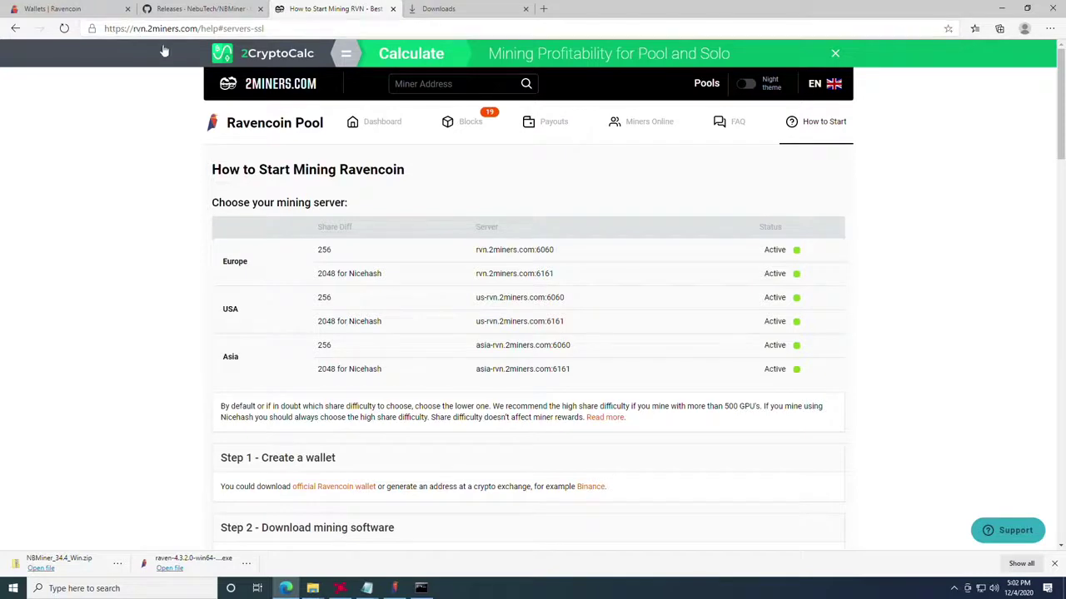
# Step: Search the pasted wallet address in 2miners' Miner Address box and highlight 'No miner data available'
pyautogui.click(482, 84)
pyautogui.hotkey('ctrl', 'v')
pyautogui.click(527, 84)
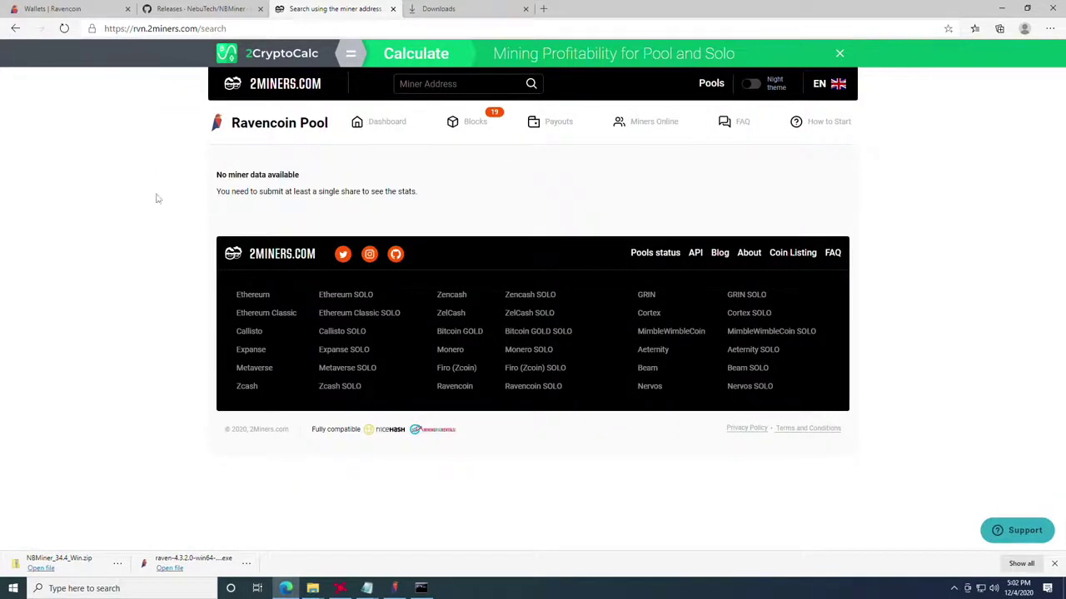
pyautogui.moveTo(209, 177); pyautogui.dragTo(434, 203)
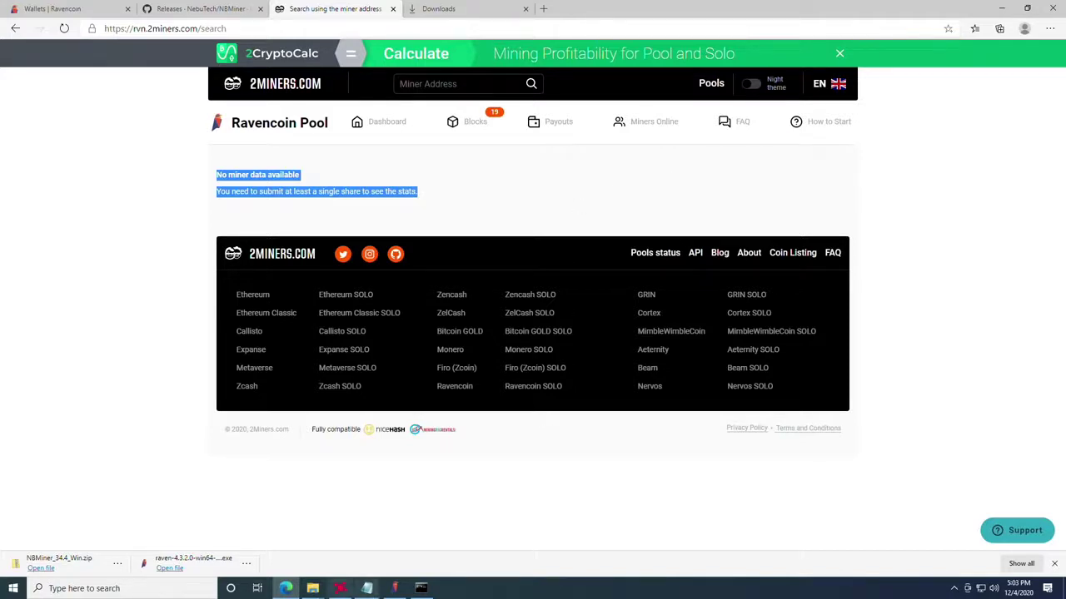
# Step: In Raven Core Wallet, check the 0.00000000 RVN balance on Overview, then open the Send form
pyautogui.click(395, 588)
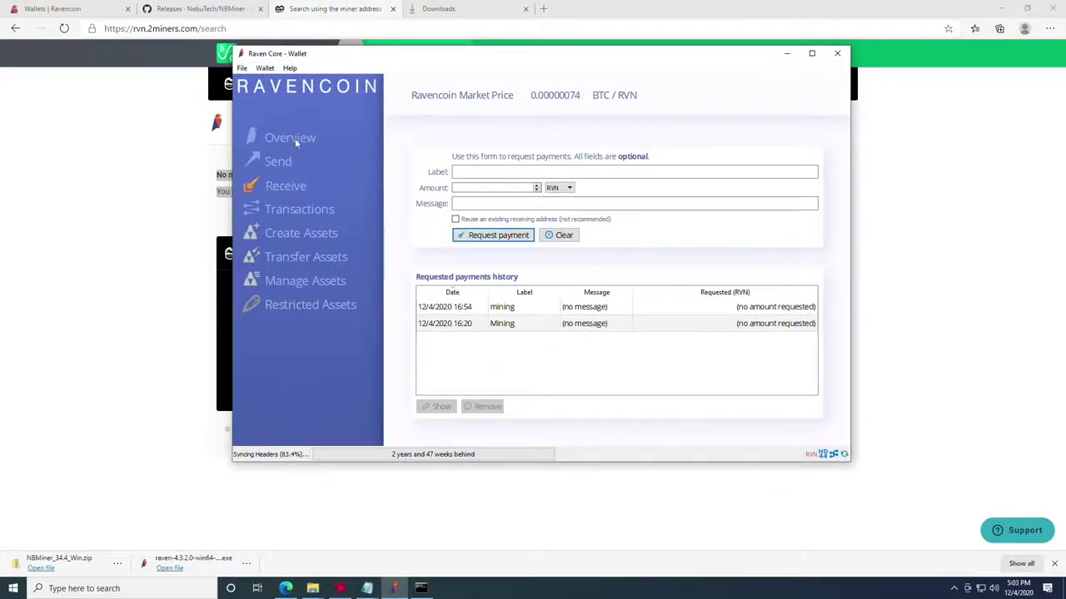
pyautogui.click(293, 138)
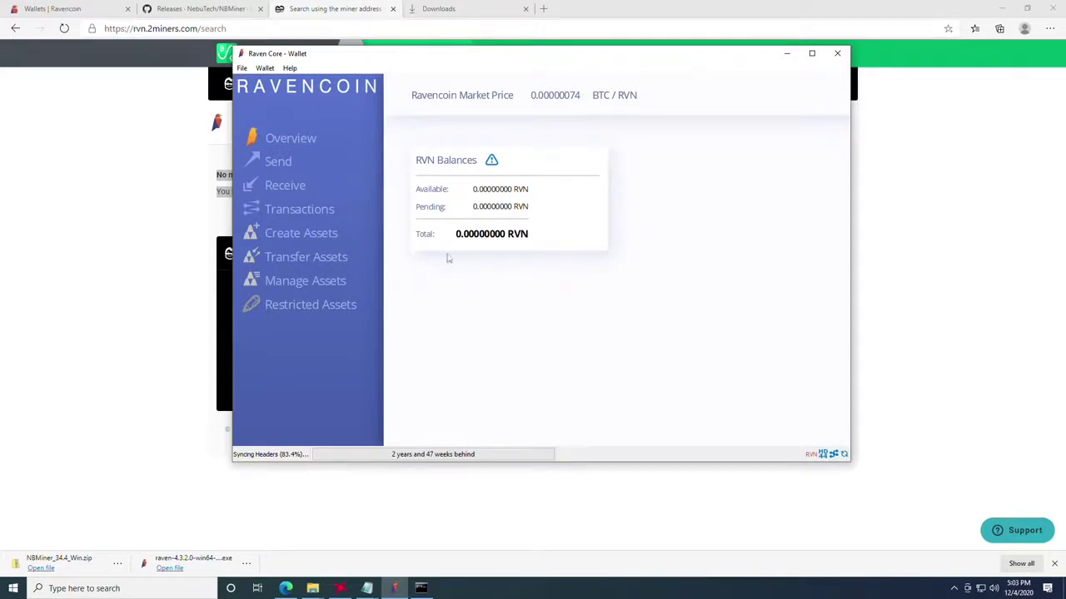
pyautogui.click(276, 167)
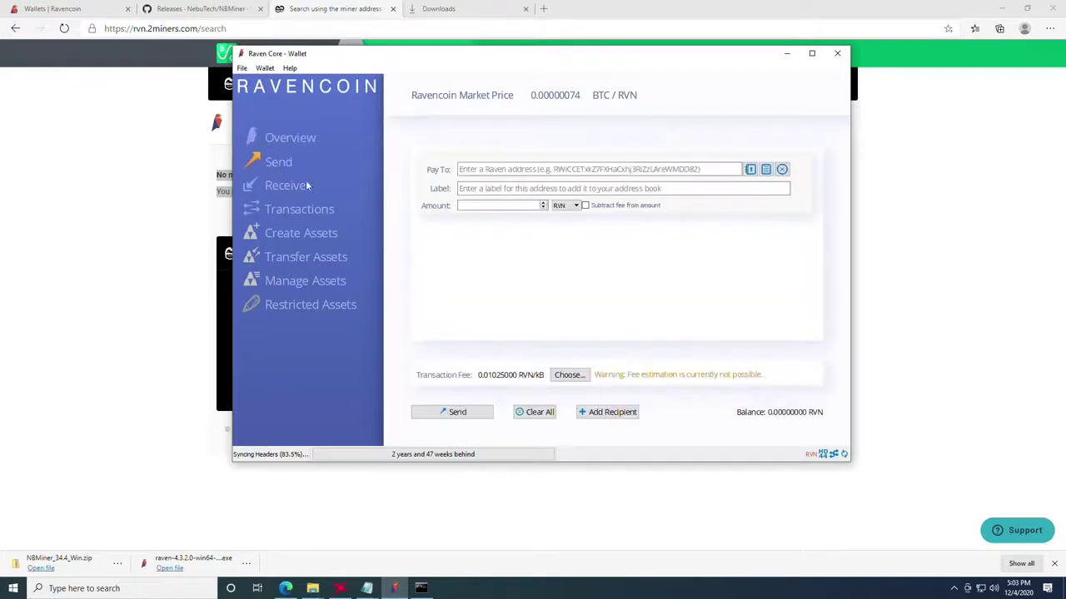